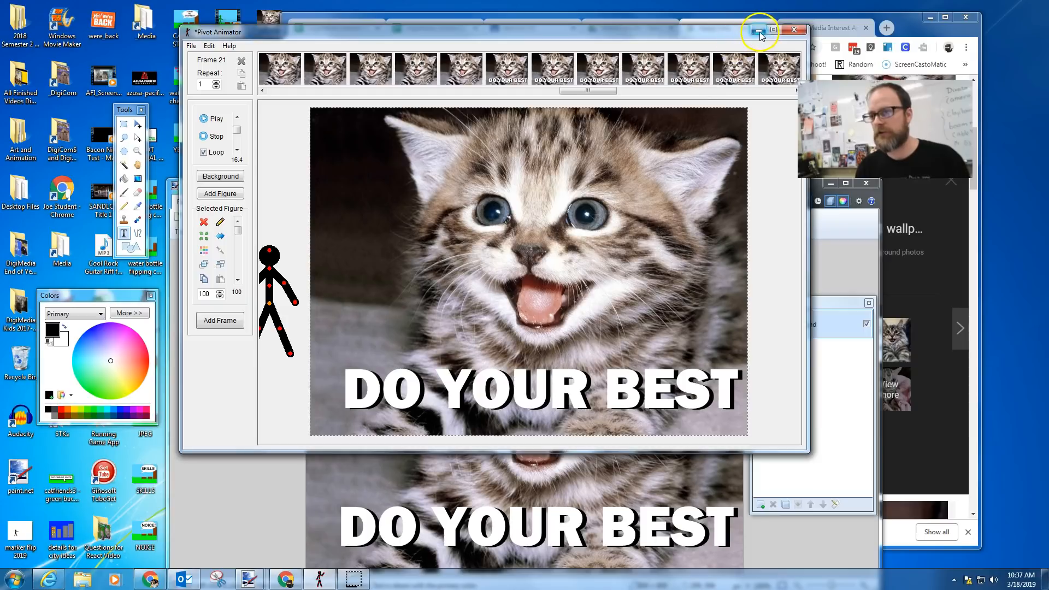
Step: Switch from Pivot Animator to paint.net, restore the flattened layers of the Do Your Best image, and hide Layer 3 and Layer 2
click(759, 30)
drag(574, 196, 576, 145)
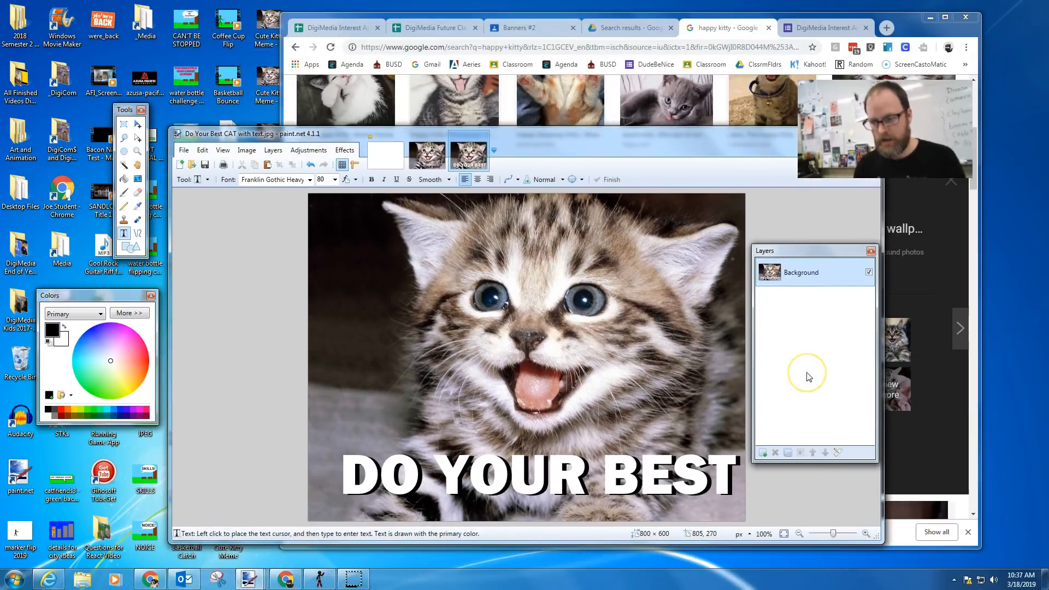
click(868, 272)
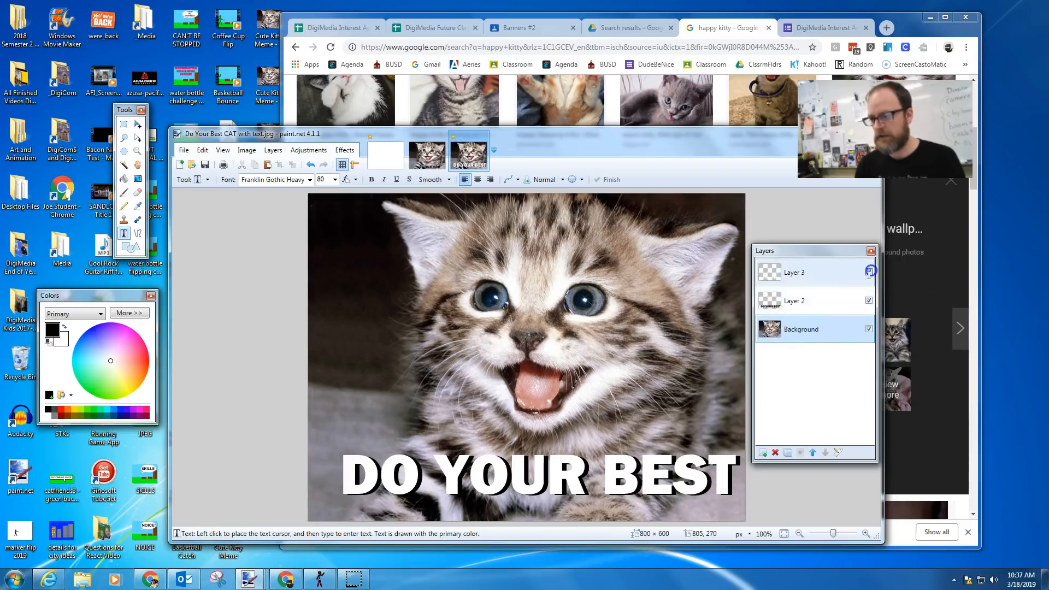
click(868, 300)
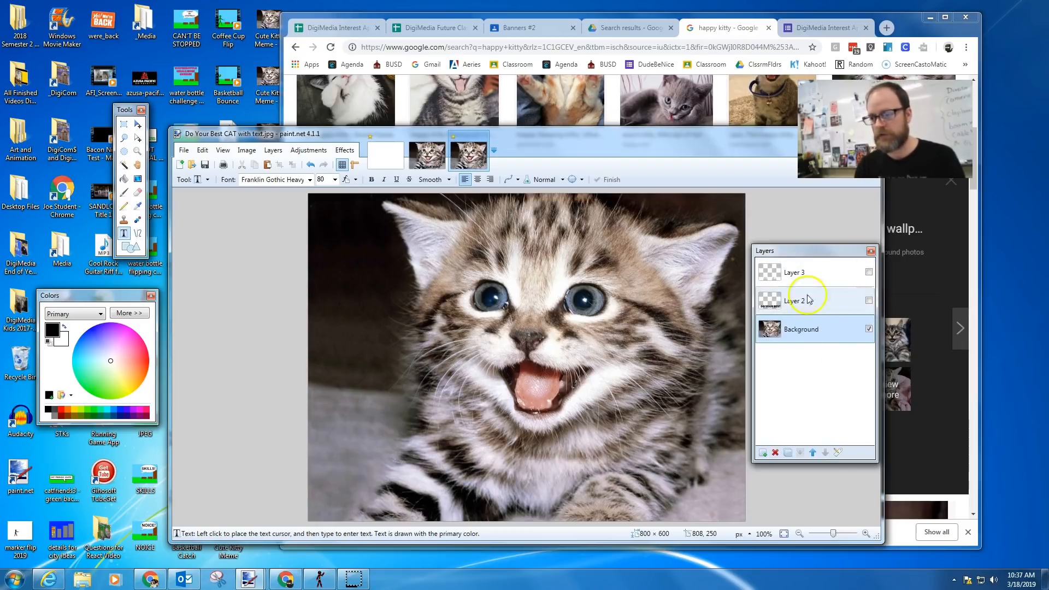
click(388, 156)
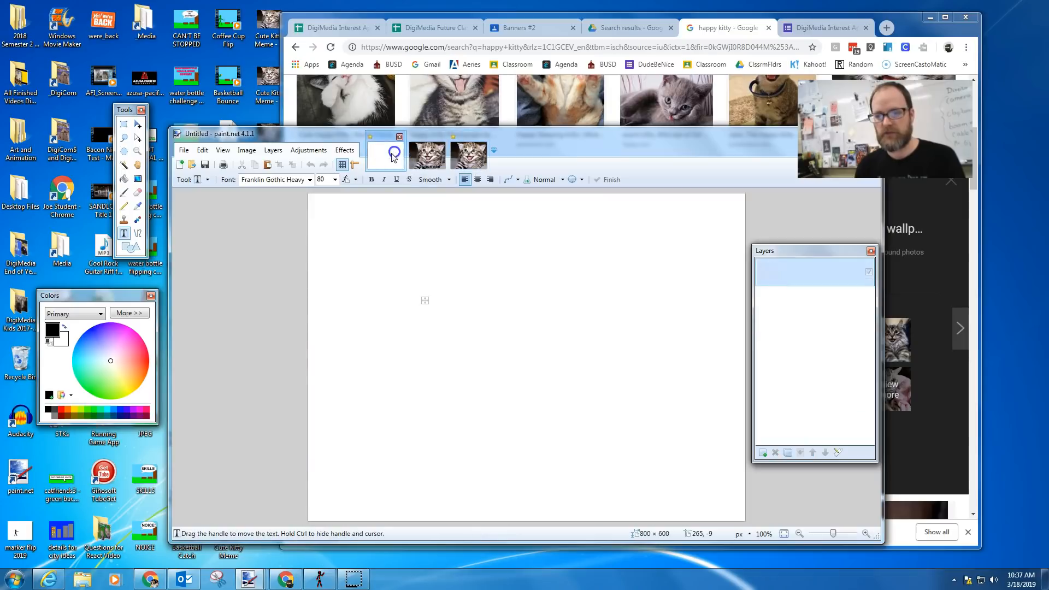
key(ctrl+v)
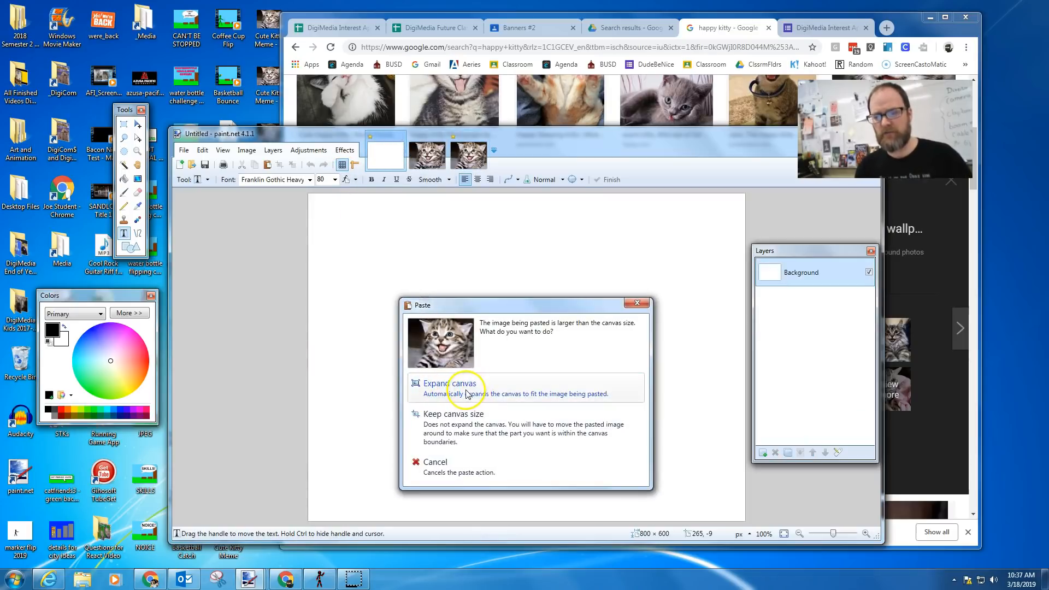
click(637, 303)
Step: Create a new 1600 × 1200 pixel image and paste the copied kitten picture into it
click(186, 151)
click(201, 164)
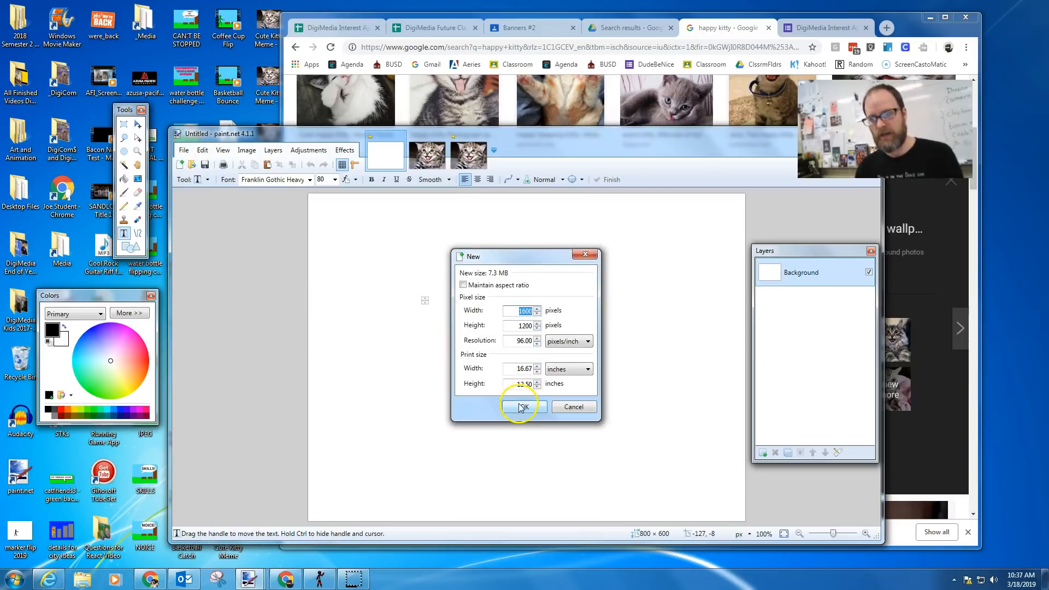
click(519, 407)
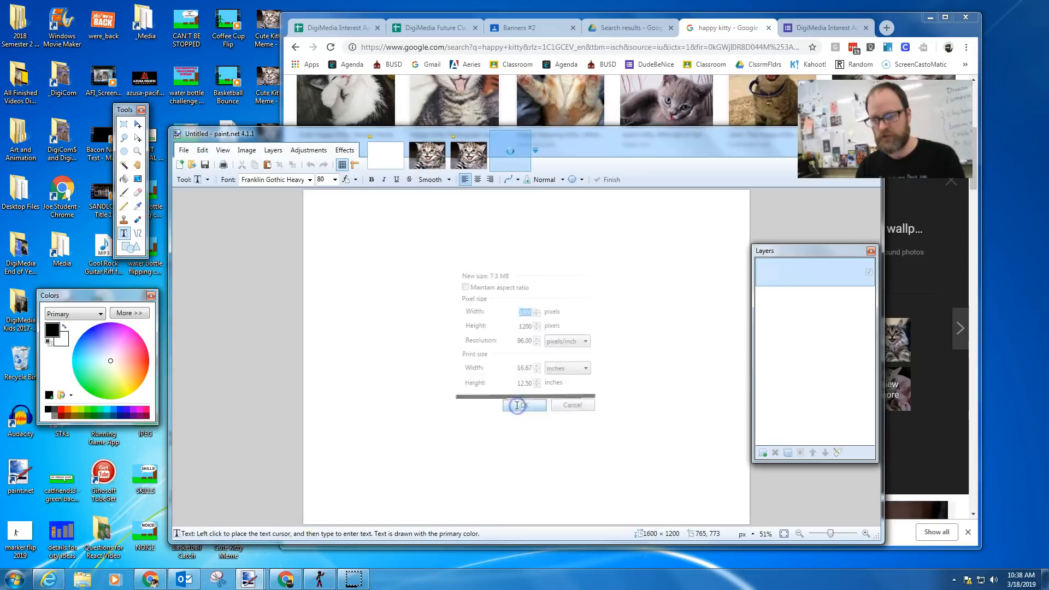
key(ctrl+v)
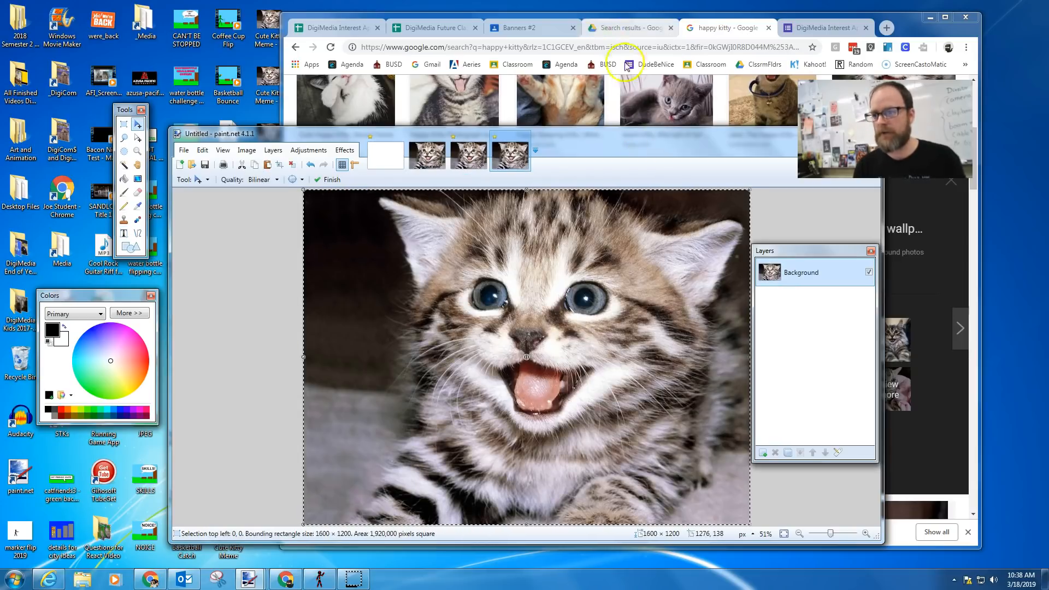
click(716, 27)
right_click(511, 273)
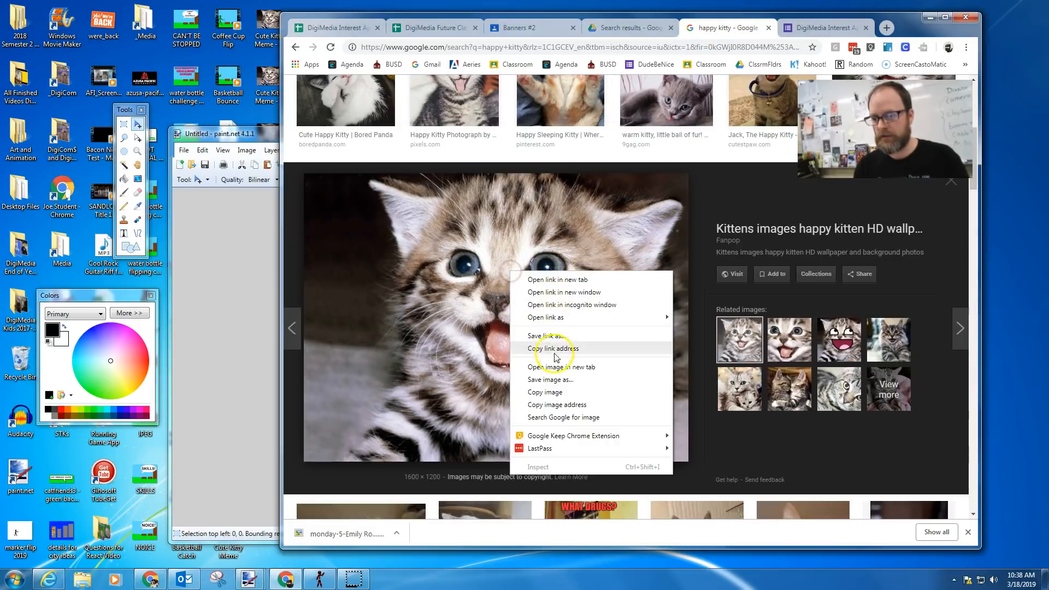
click(269, 136)
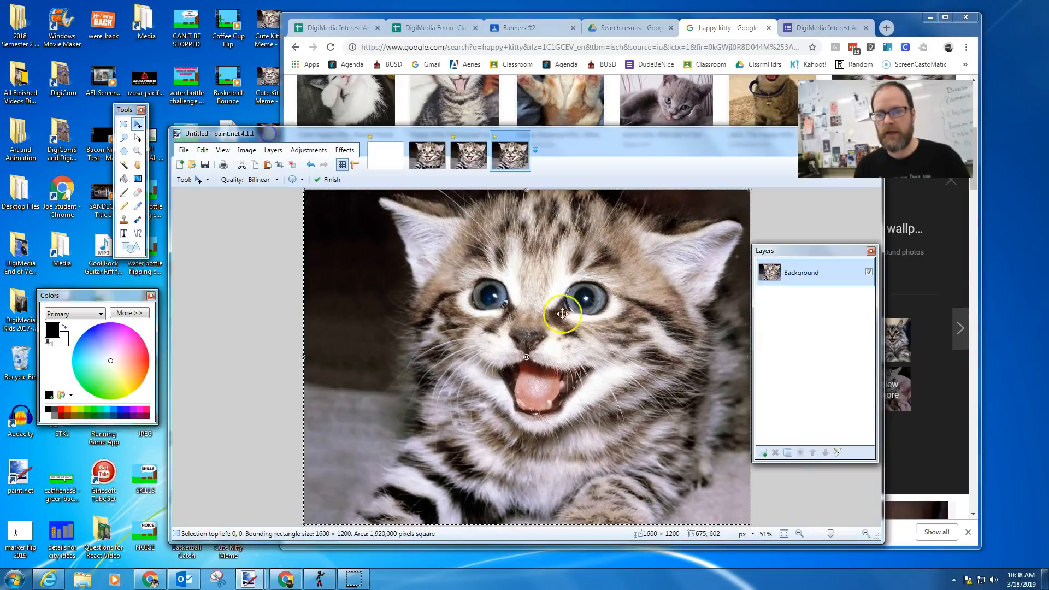
drag(586, 140, 575, 124)
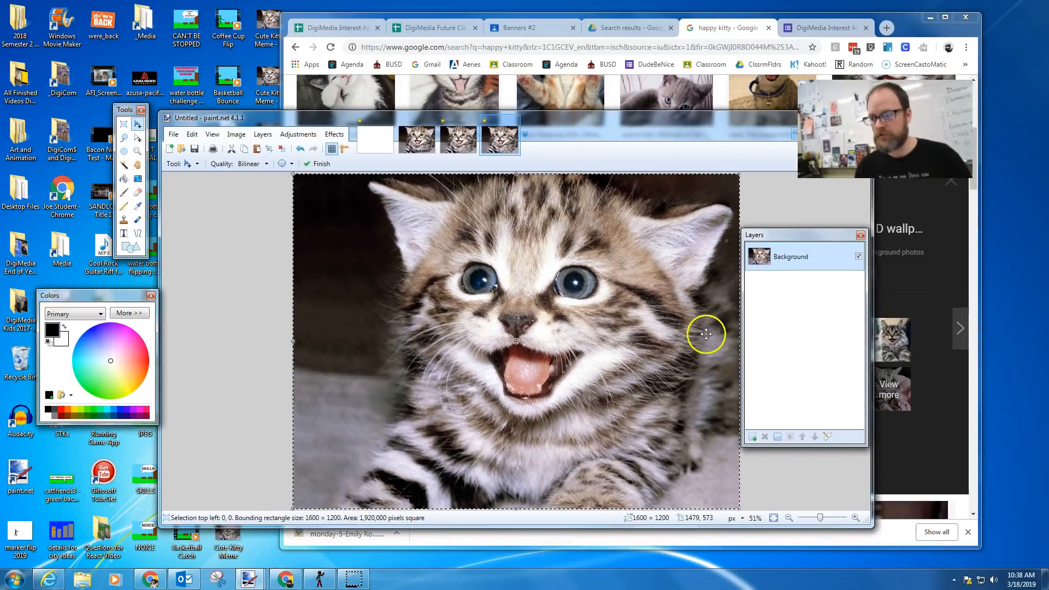
click(421, 141)
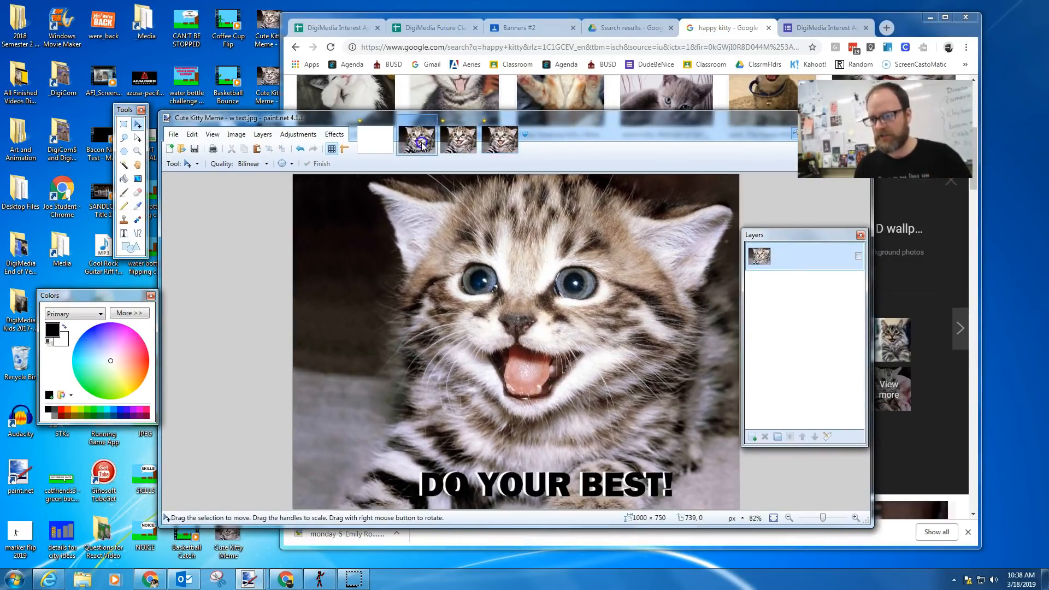
click(500, 140)
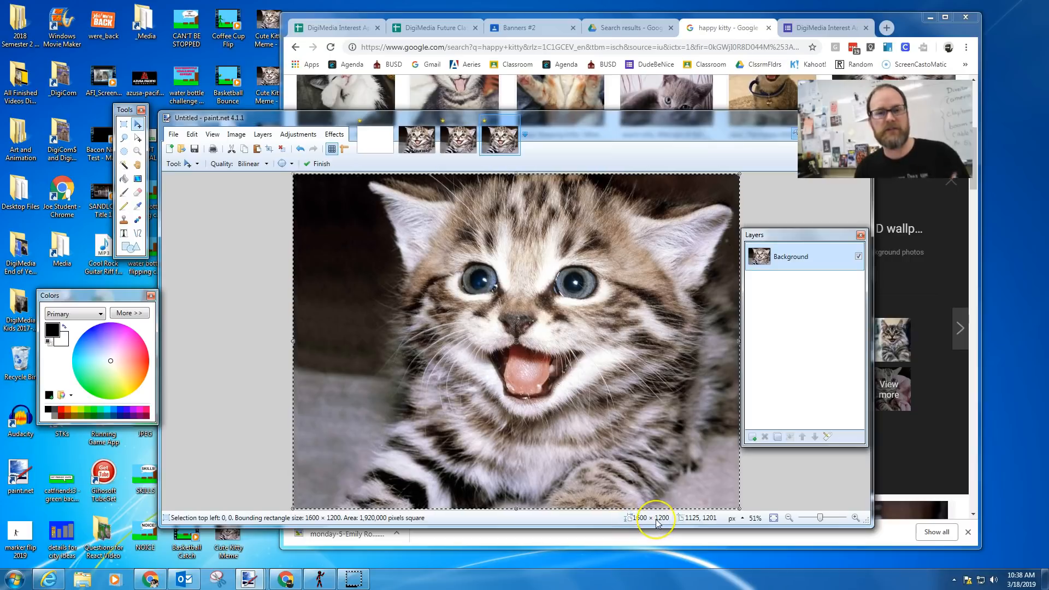
click(237, 135)
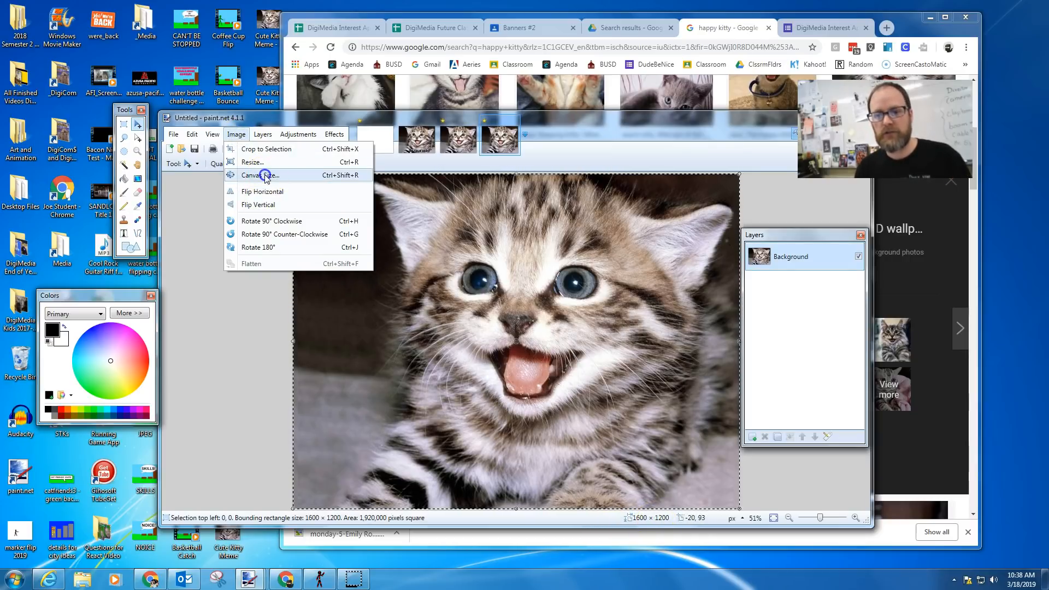
click(265, 176)
click(578, 199)
Step: Resize the pasted kitten image to a width of 800 pixels with the aspect ratio maintained
click(236, 134)
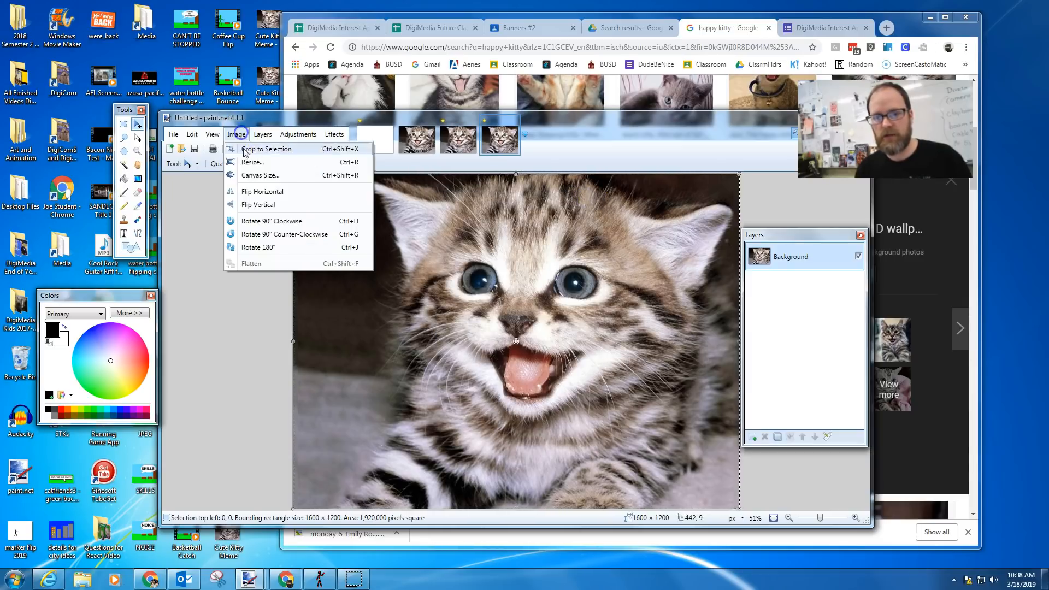
click(271, 164)
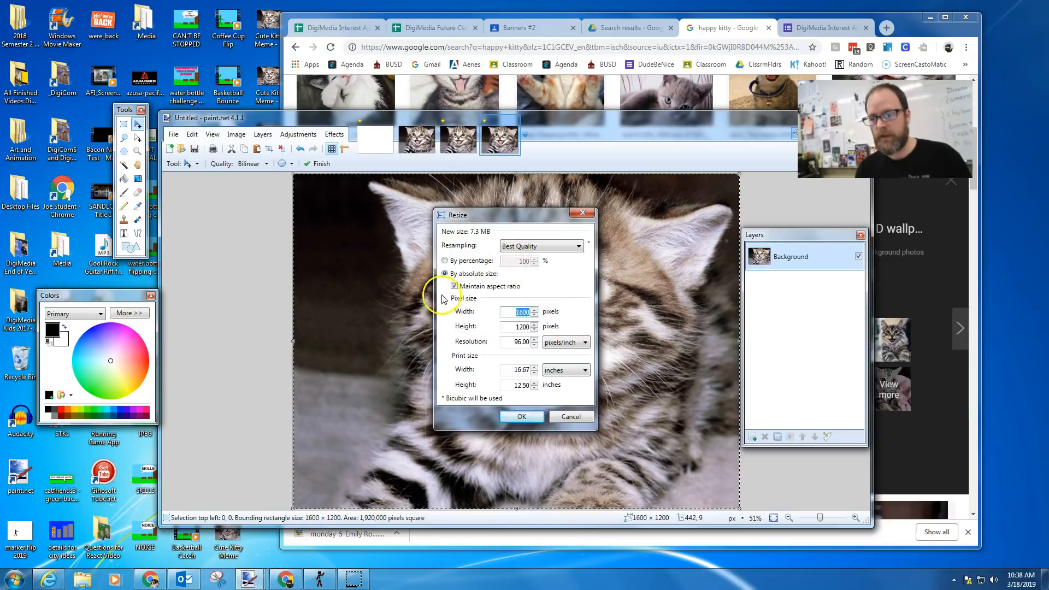
click(508, 311)
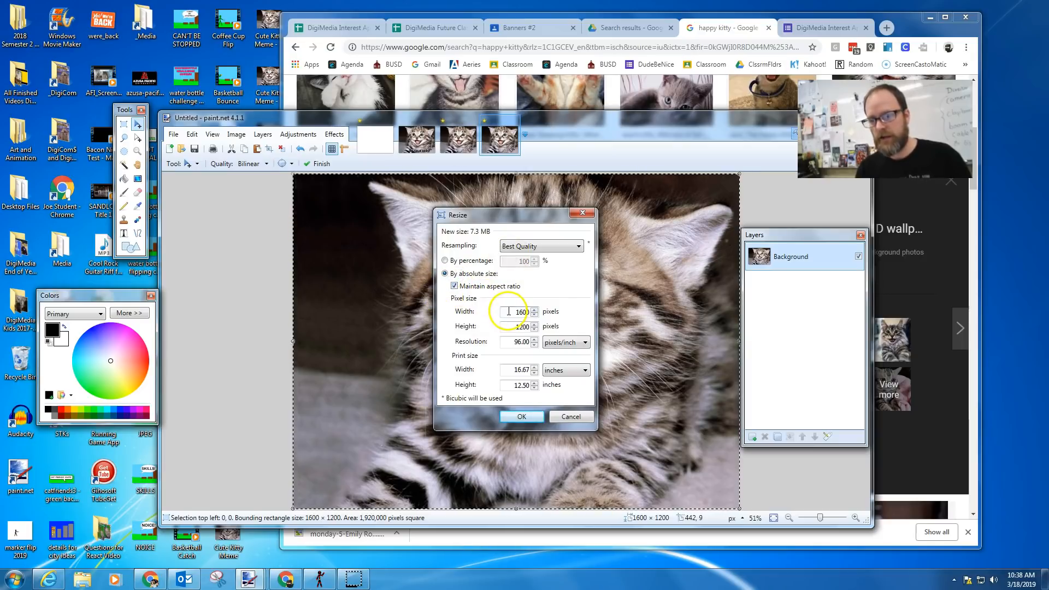
drag(508, 311, 555, 317)
text(800)
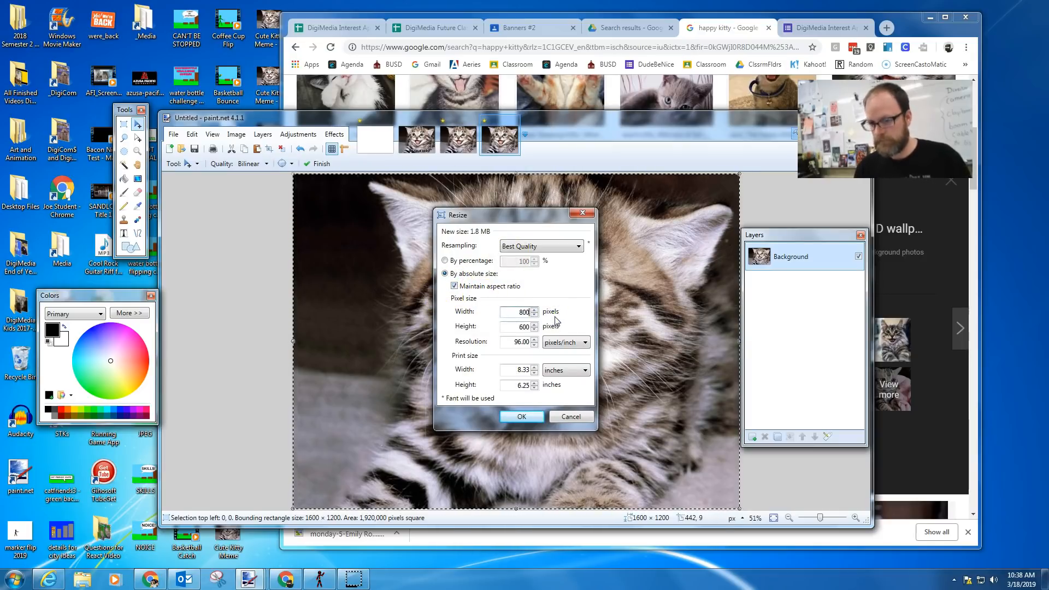
click(522, 416)
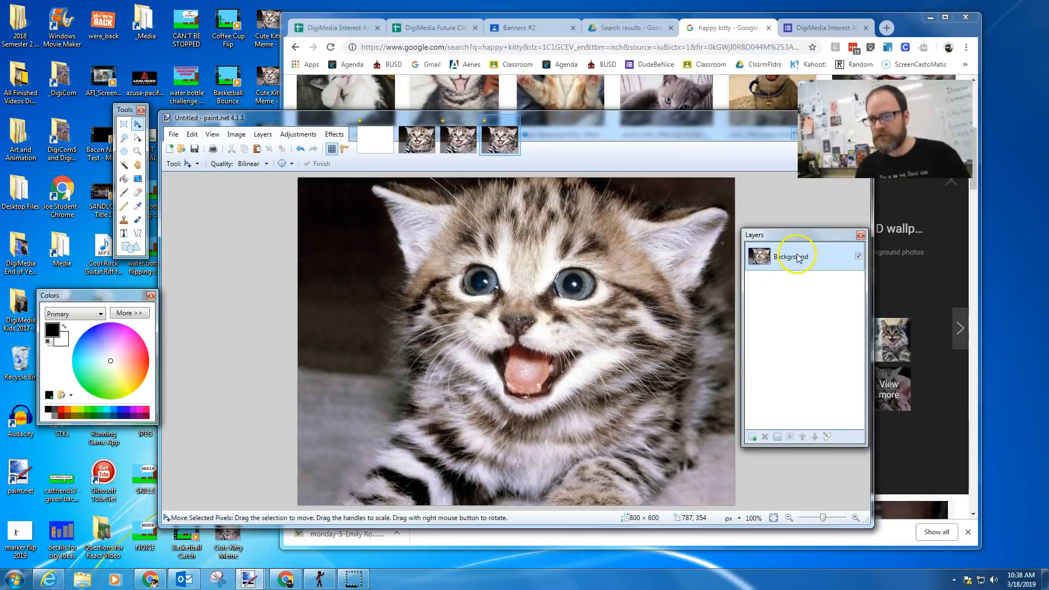
Step: In the "Do Your Best CAT with text" image, turn Layer 2 and Layer 3 on and back off, leaving only the background visible
click(424, 143)
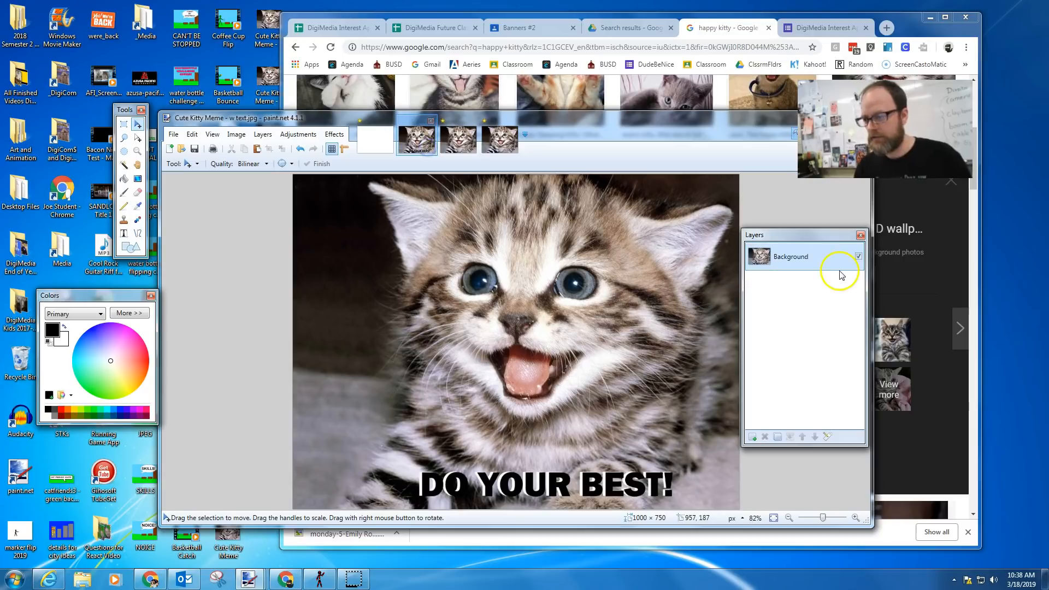
click(458, 137)
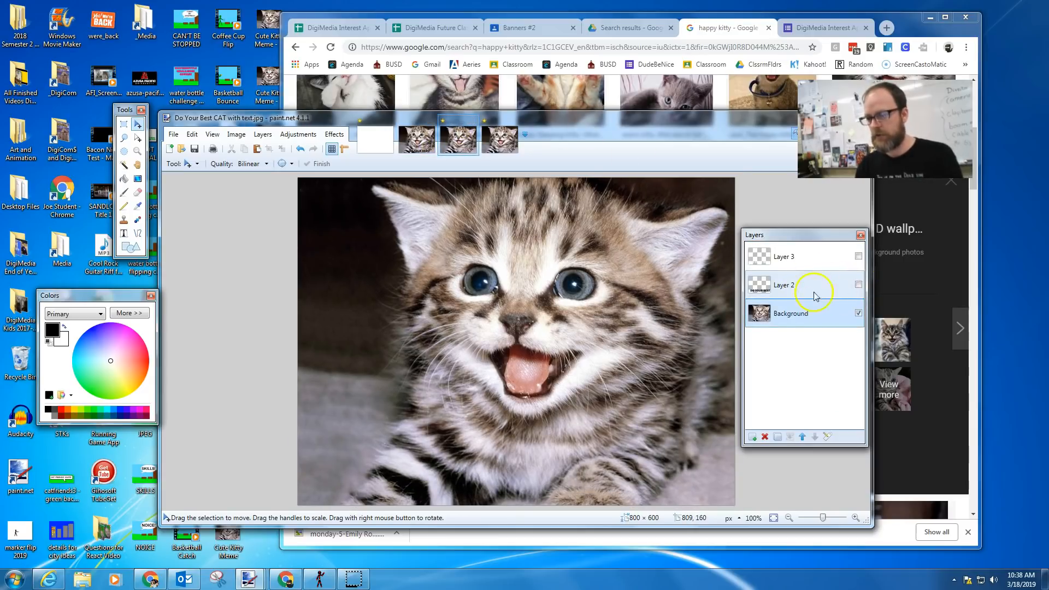
click(859, 286)
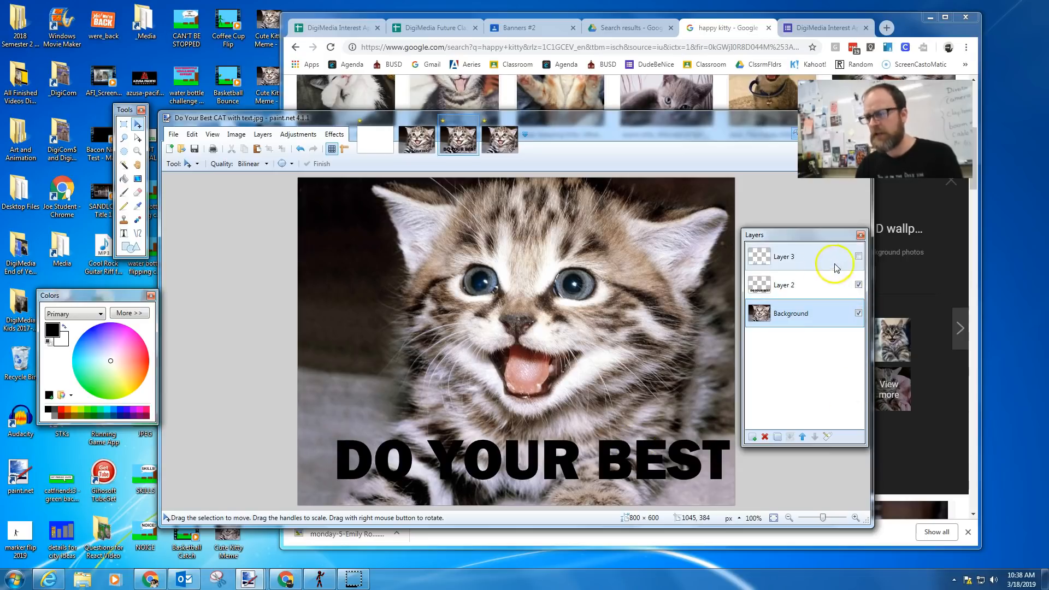
click(858, 257)
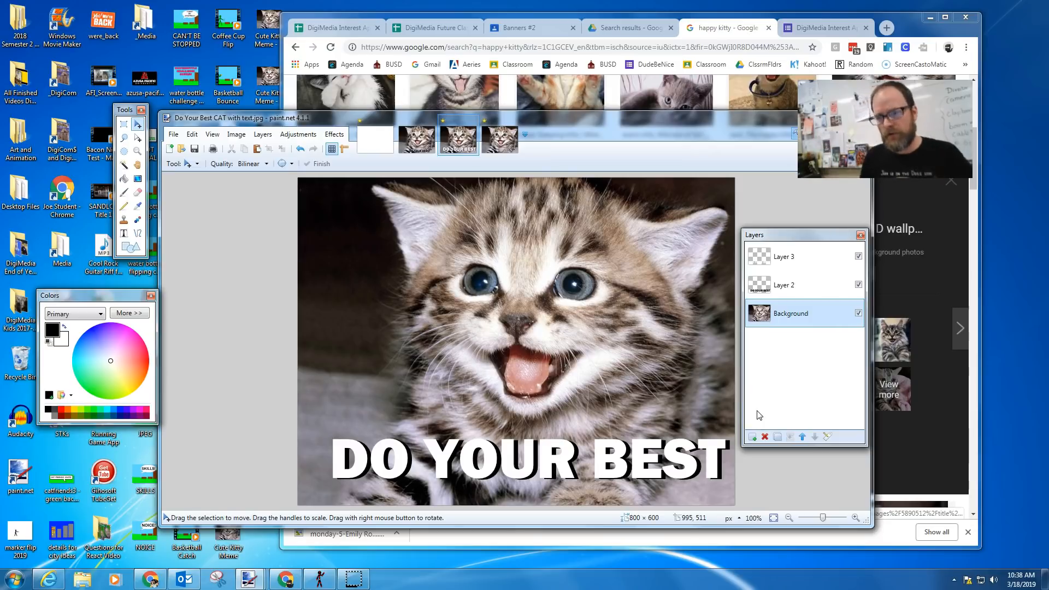
click(858, 255)
click(859, 285)
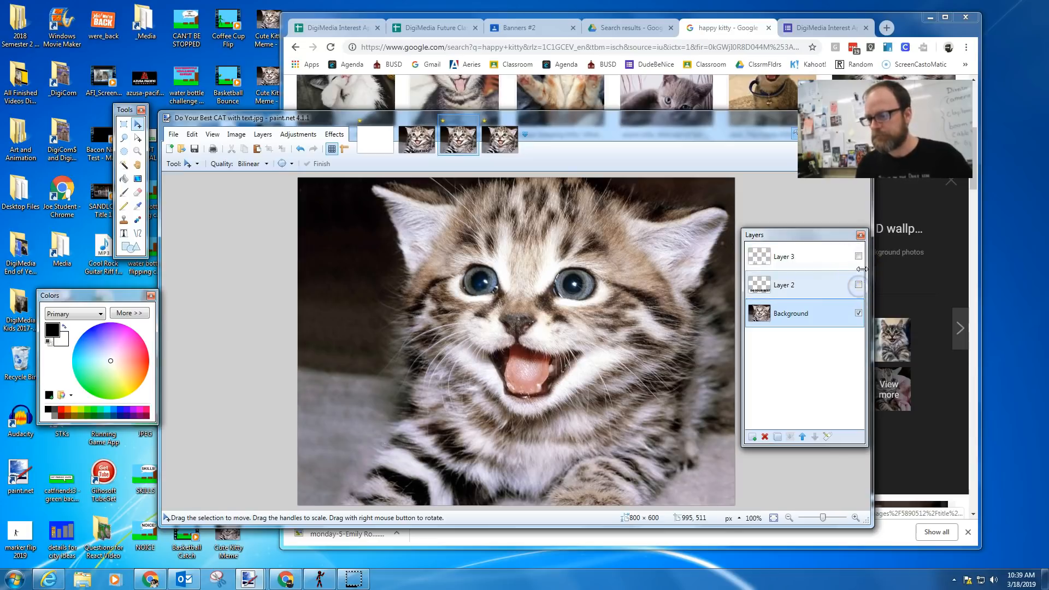
Step: Start saving a copy of the image without text to the Desktop, with JPEG as the file type
click(173, 134)
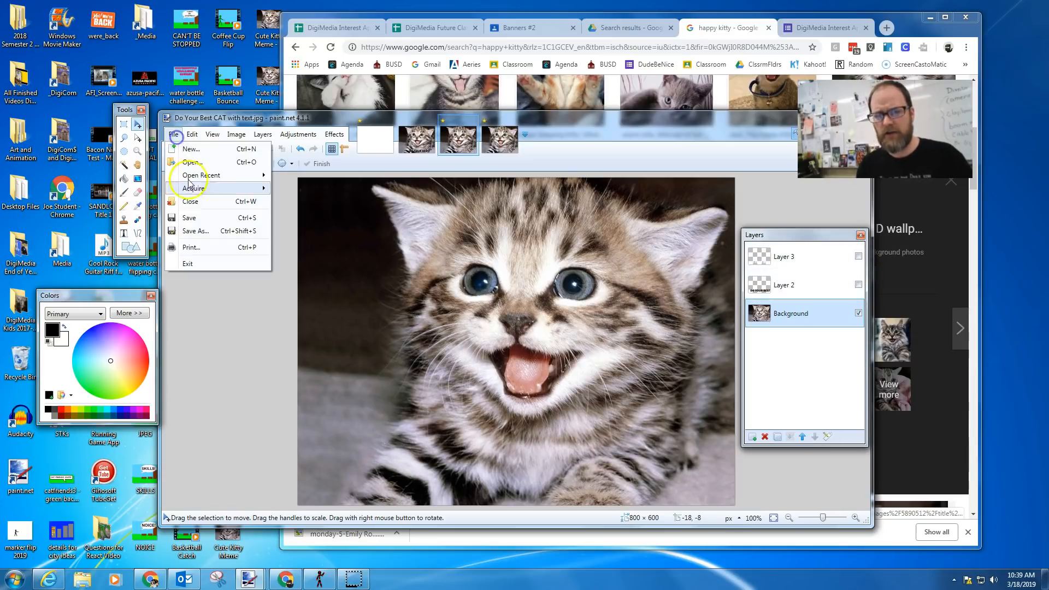
click(202, 231)
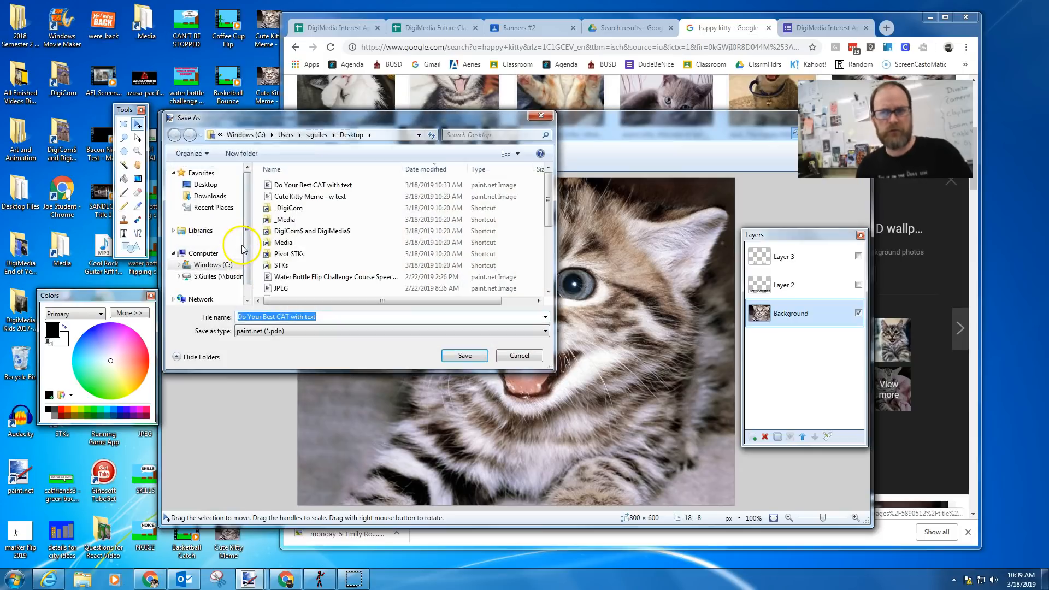
click(295, 331)
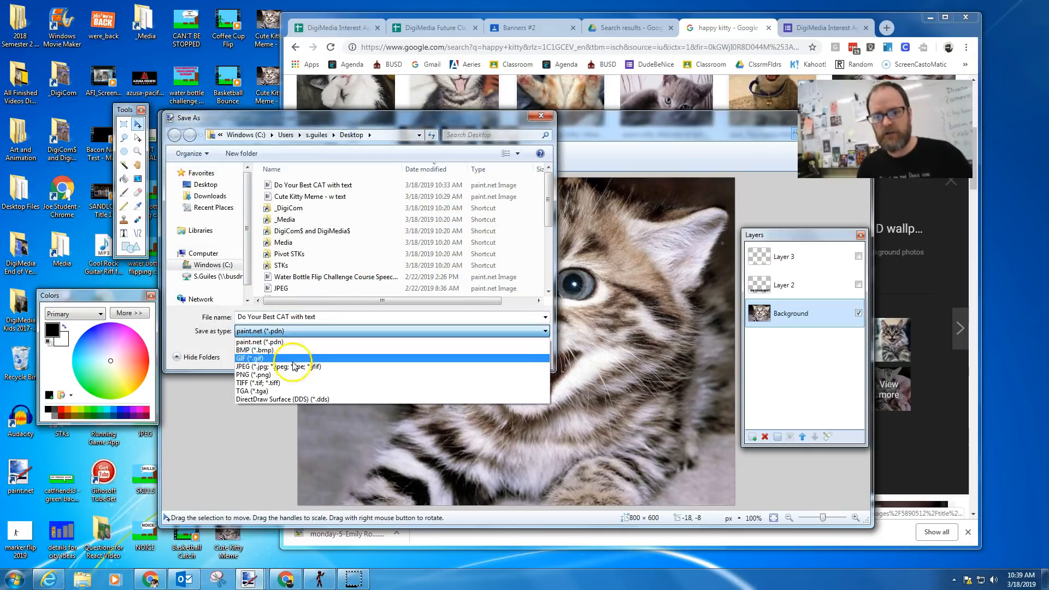
click(292, 362)
click(293, 332)
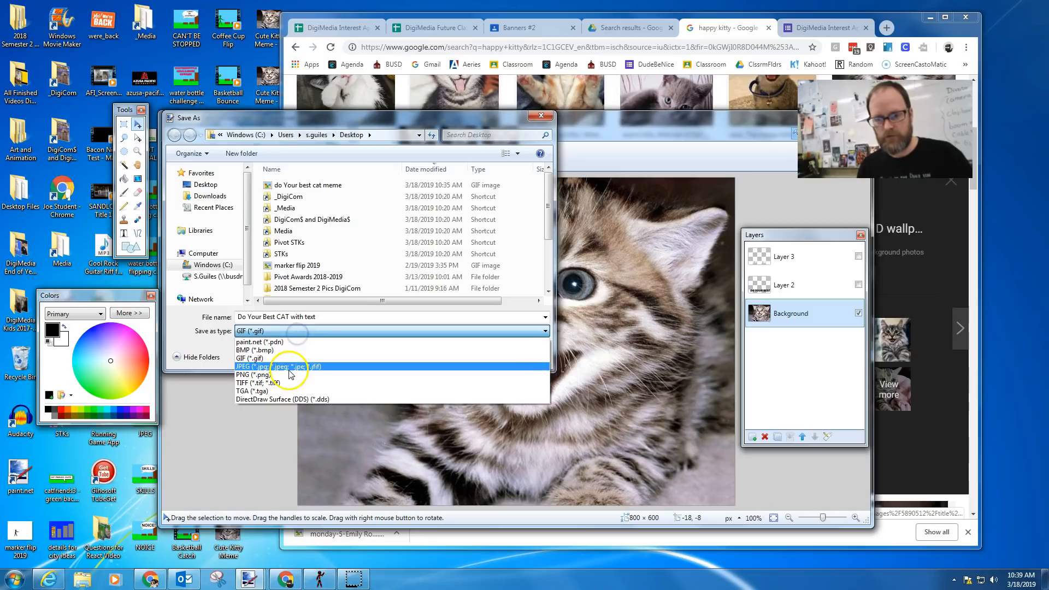
click(288, 370)
Step: Name the file "Cat Meme NO TEXT" and save it at quality 100, flattening the layers
drag(326, 318, 239, 313)
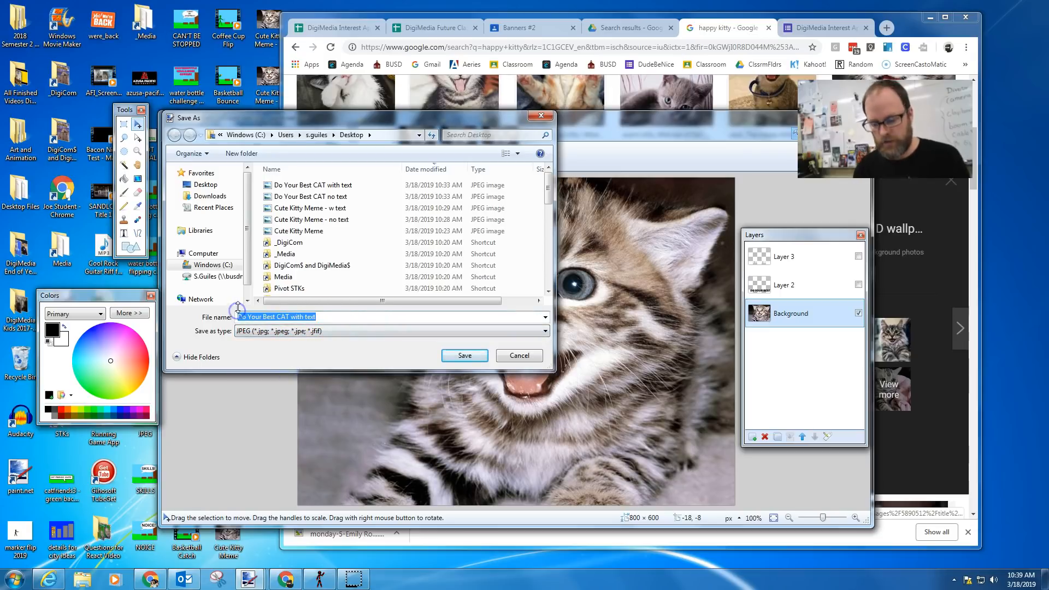
text(Cate)
key(BackSpace)
text(Meme NO TEXT)
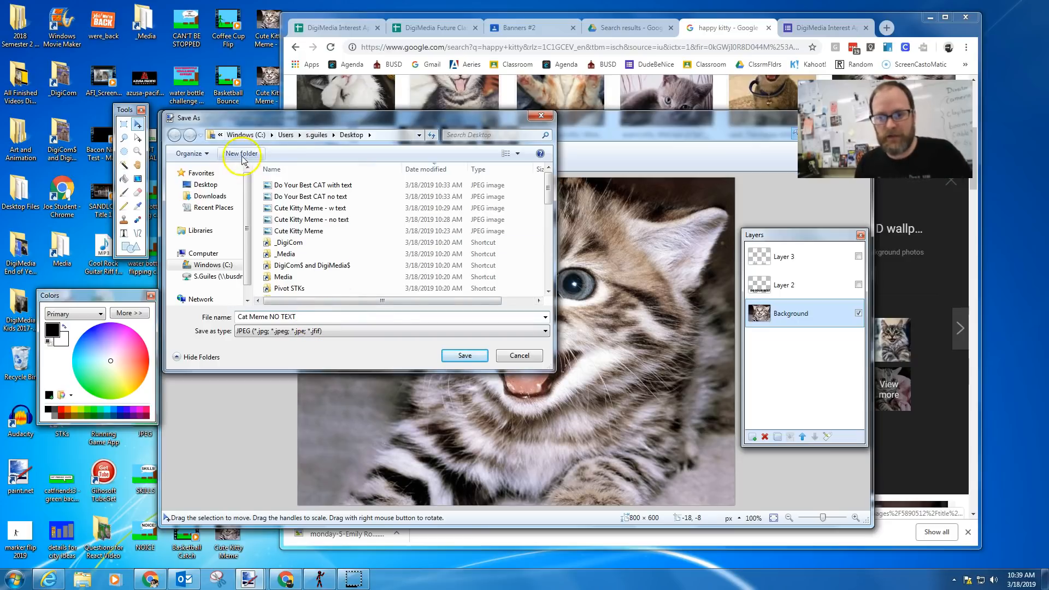
click(464, 358)
click(577, 403)
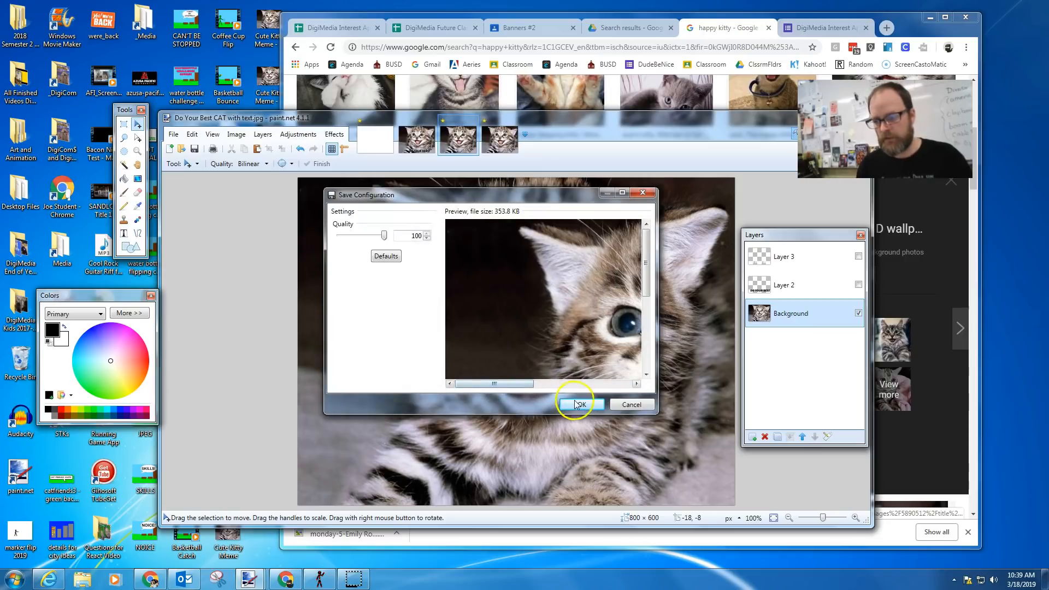
click(480, 341)
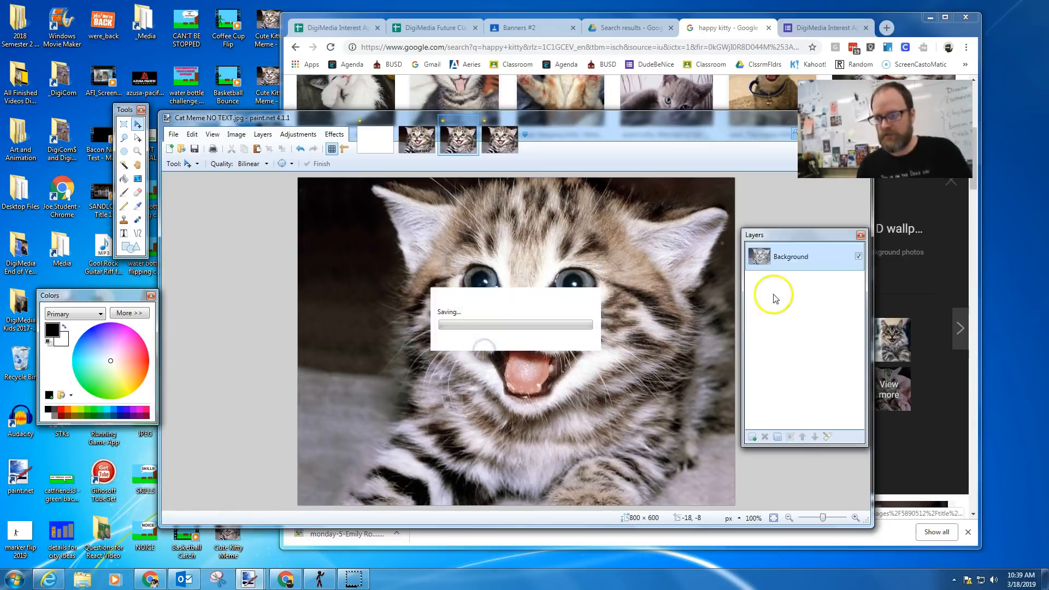
Step: Undo the layer flattening and turn Layer 2 and Layer 3 on so the DO YOUR BEST text shows
drag(790, 237, 780, 204)
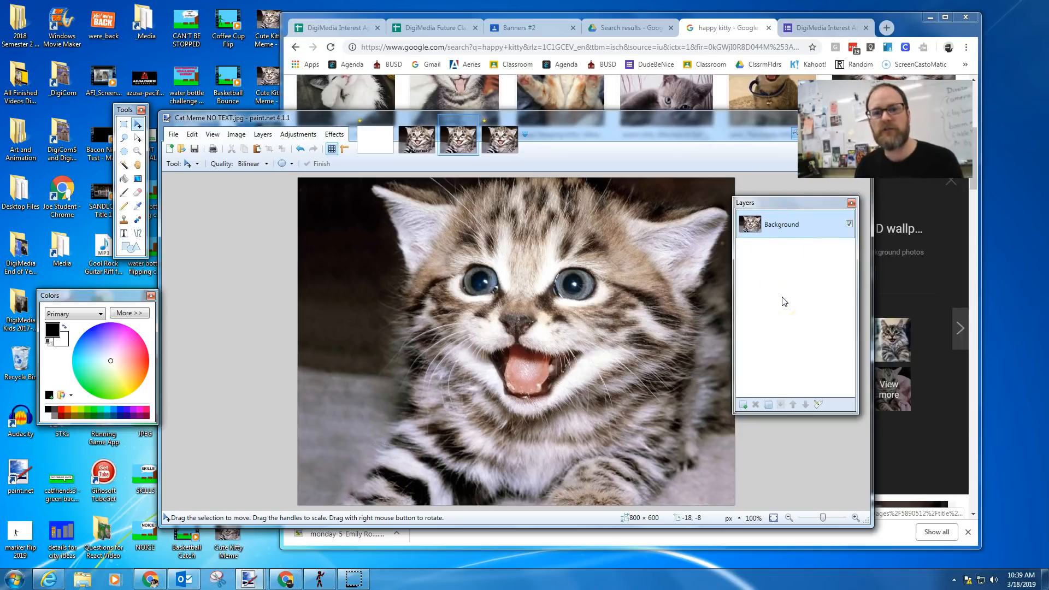
key(ctrl+z)
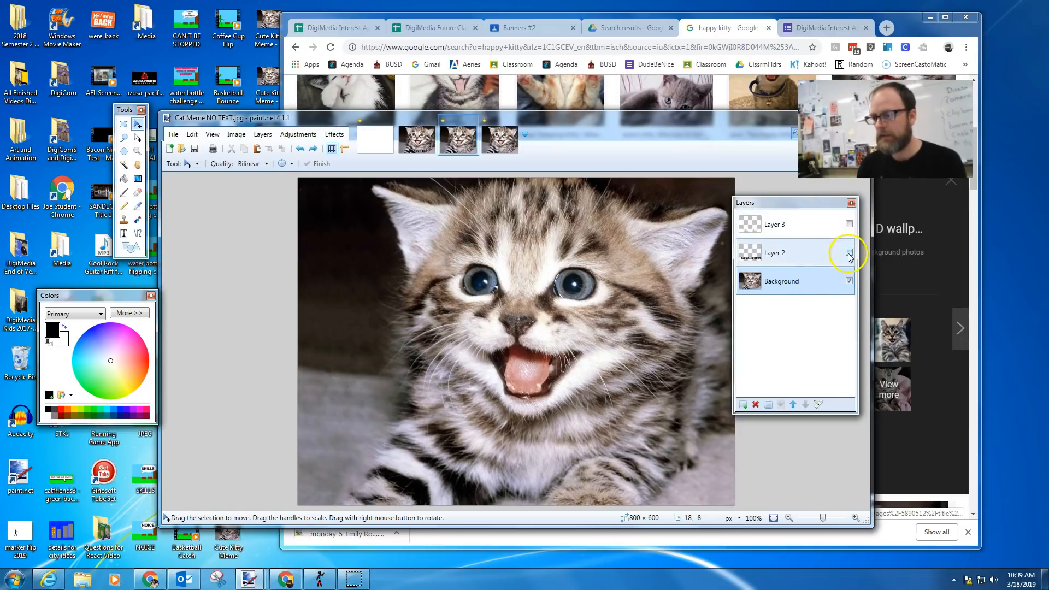
click(850, 254)
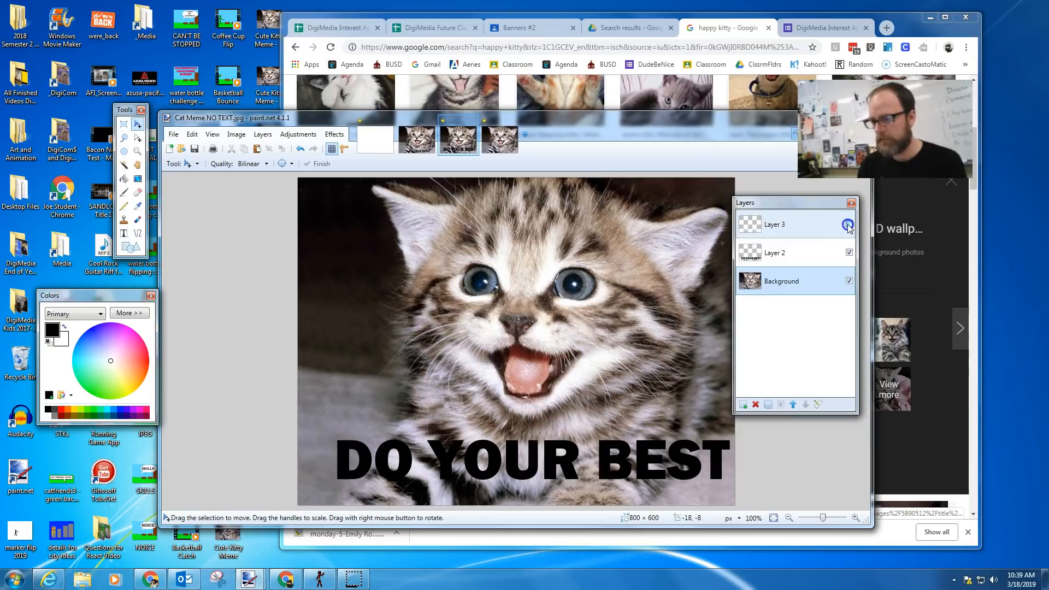
click(848, 225)
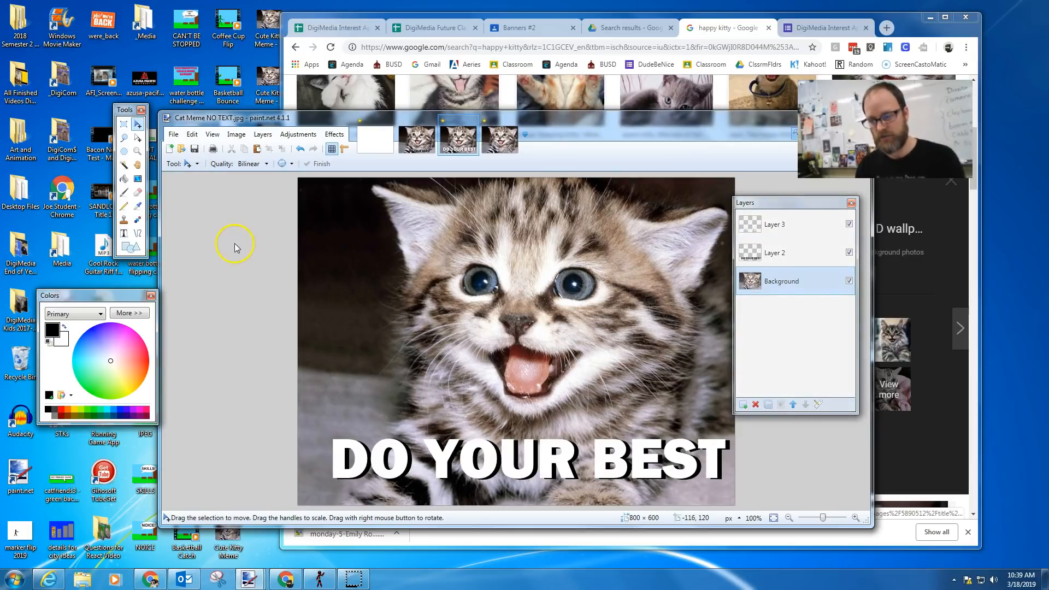
Step: Save the image to the Desktop as a JPEG named "Cat Meme with TEXT" at quality 100, flattening the layers
key(ctrl+shift+s)
drag(363, 123, 409, 135)
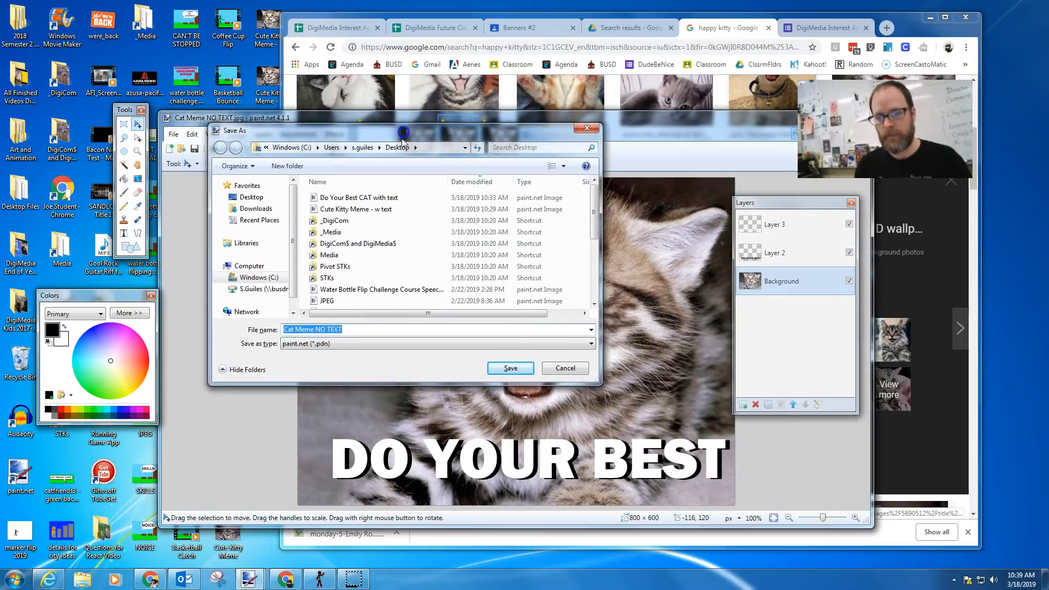
click(318, 329)
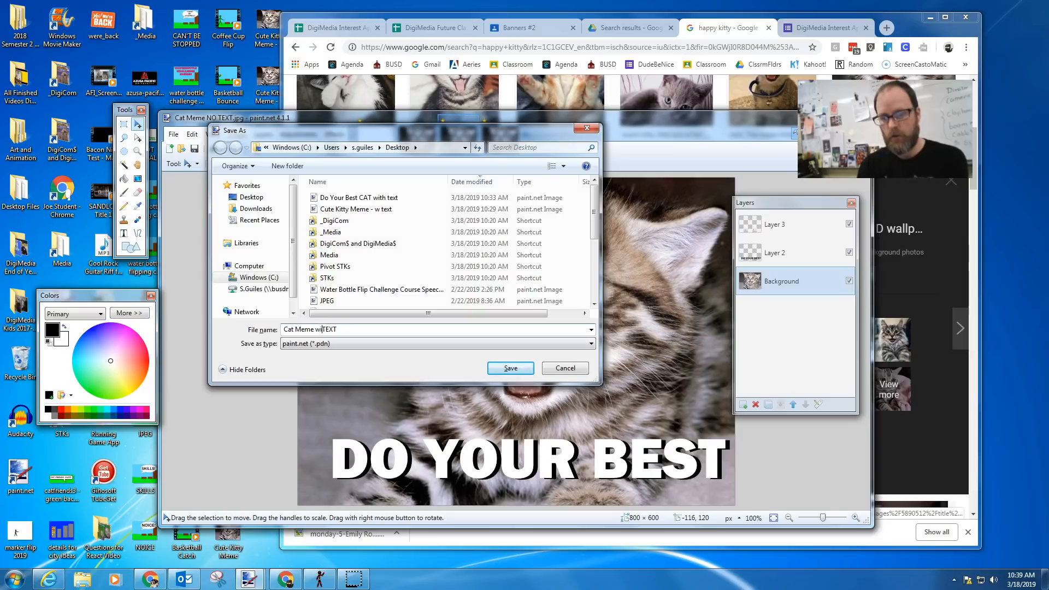
click(351, 349)
click(341, 381)
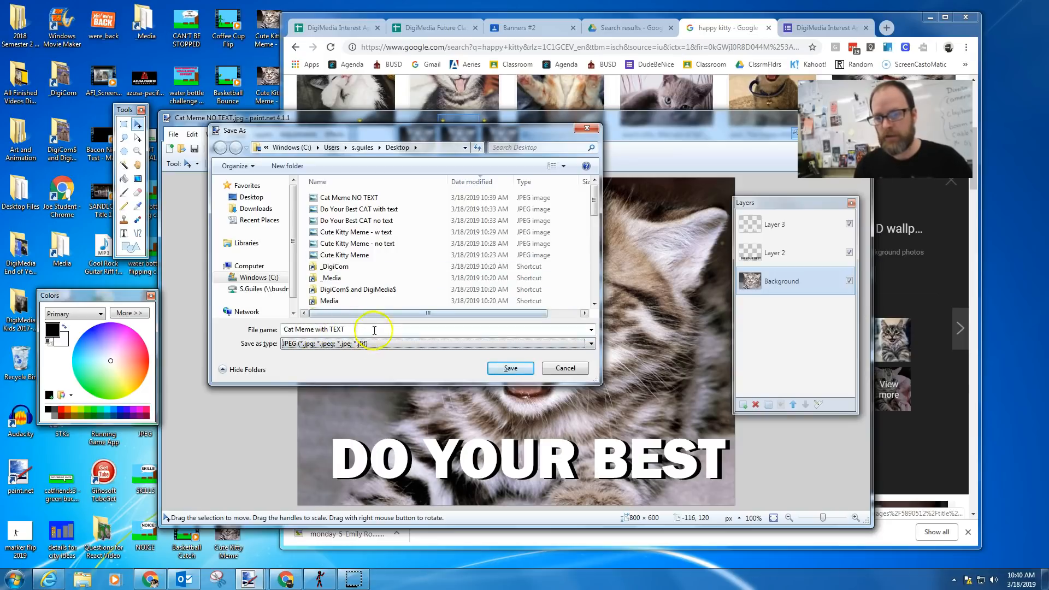
click(513, 369)
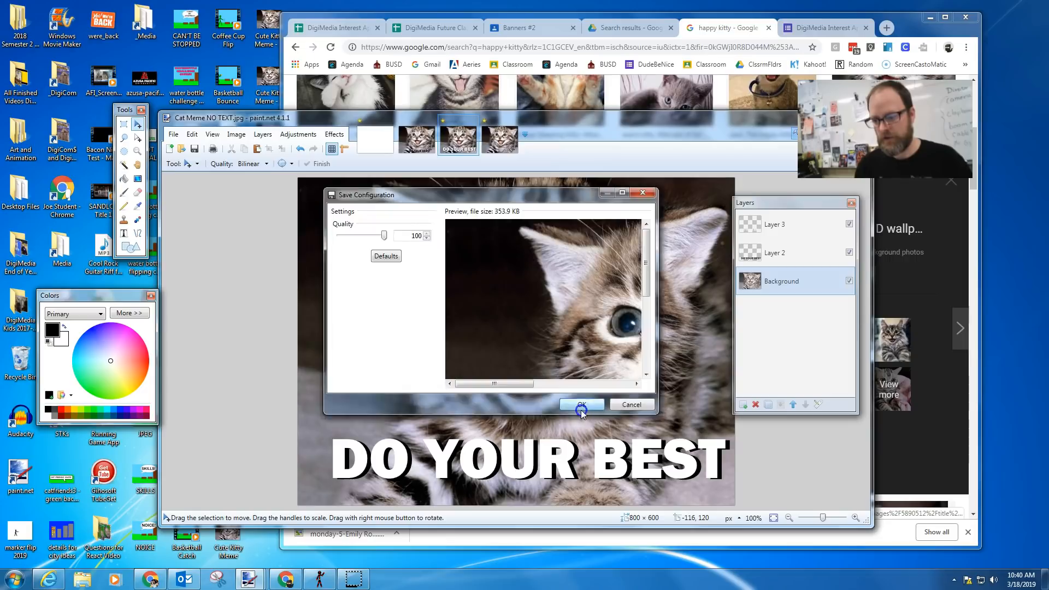
click(580, 407)
click(514, 345)
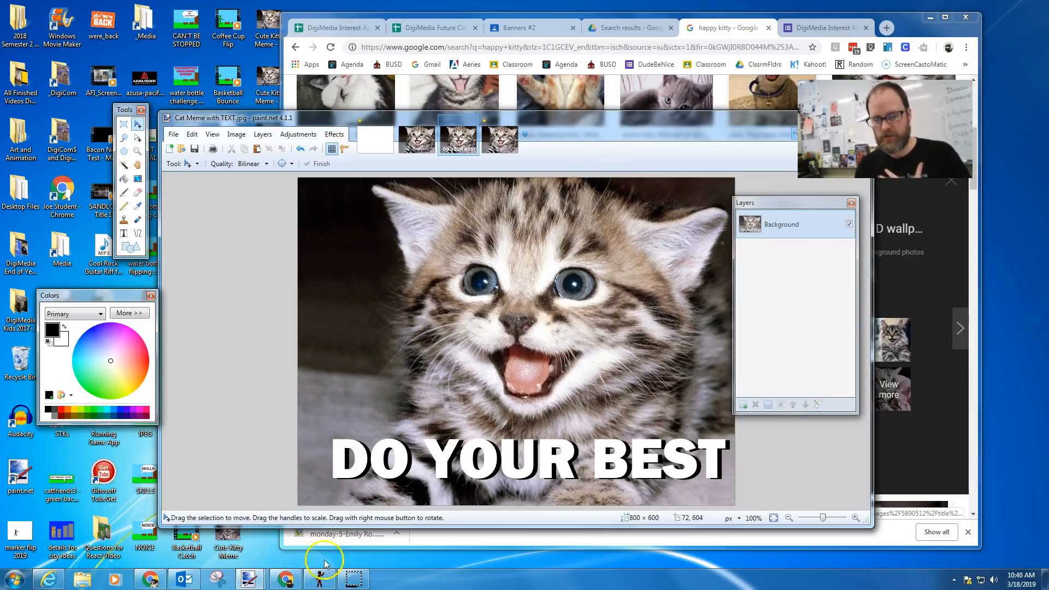
Step: Switch to Pivot Animator, start a new animation without saving the current project, and delete the default stick figure
click(318, 581)
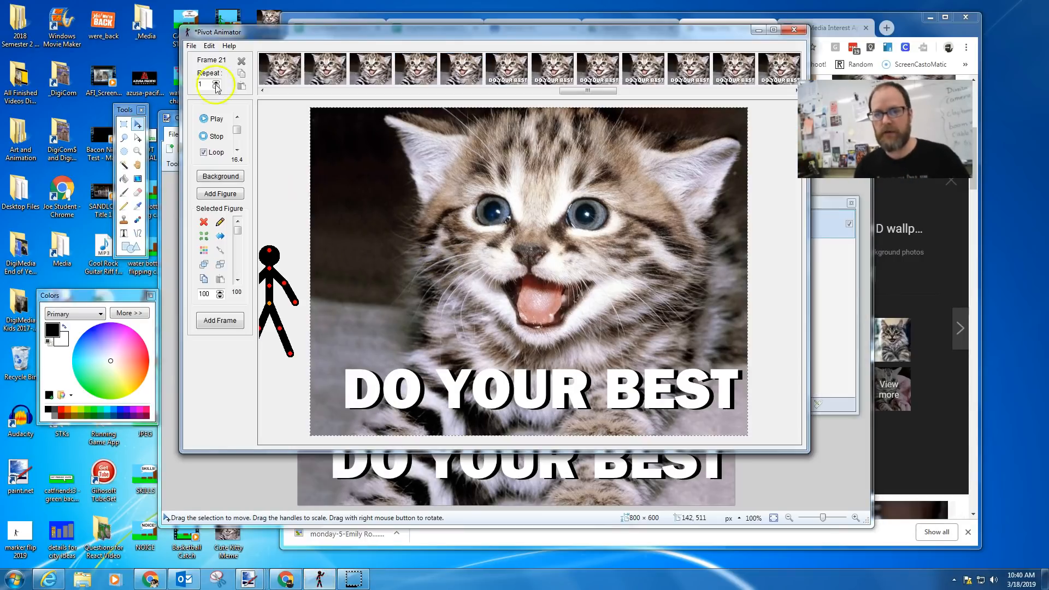
click(192, 47)
click(204, 57)
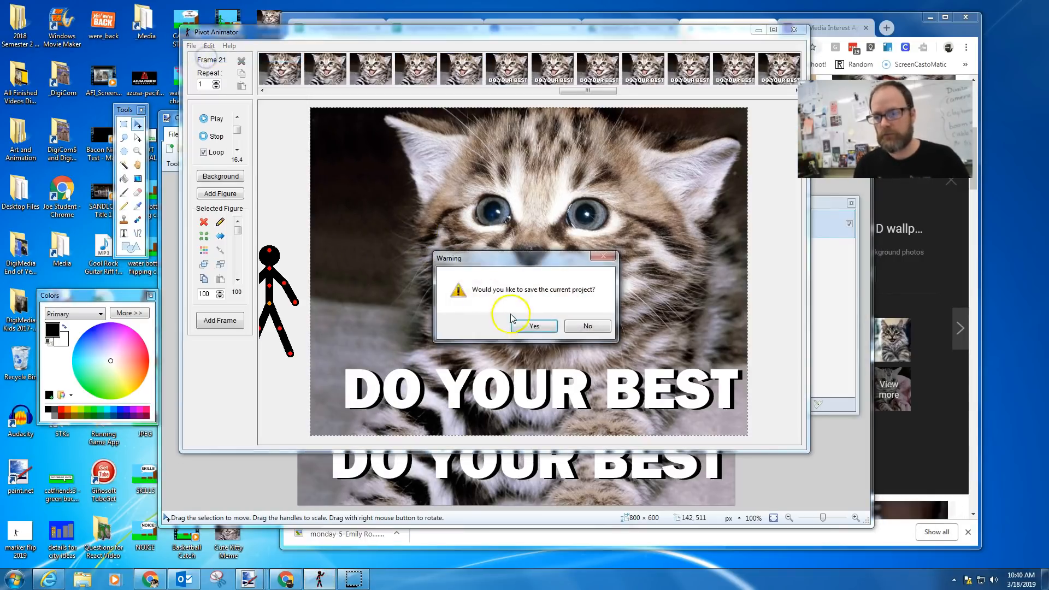
click(583, 326)
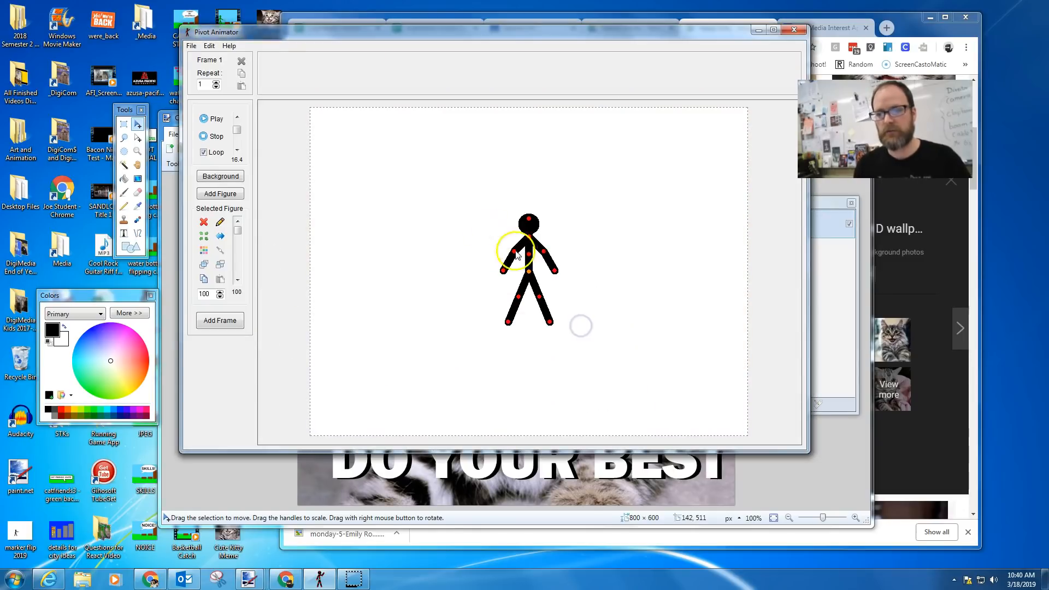
drag(500, 270, 516, 270)
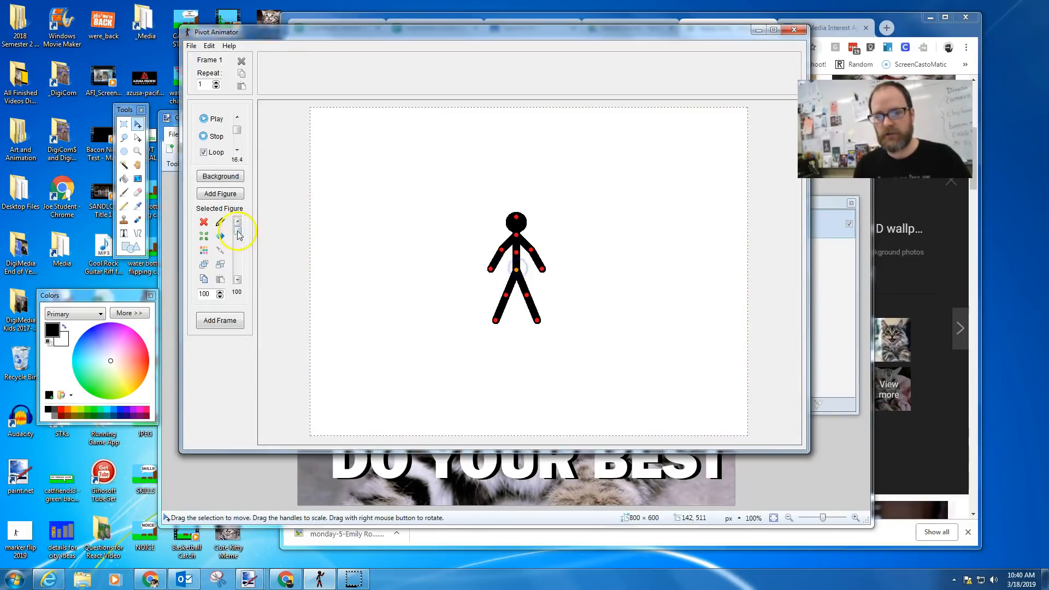
click(204, 222)
Step: Load "Cat Meme NO TEXT" from the Desktop as the animation background, showing the files as a list
click(191, 45)
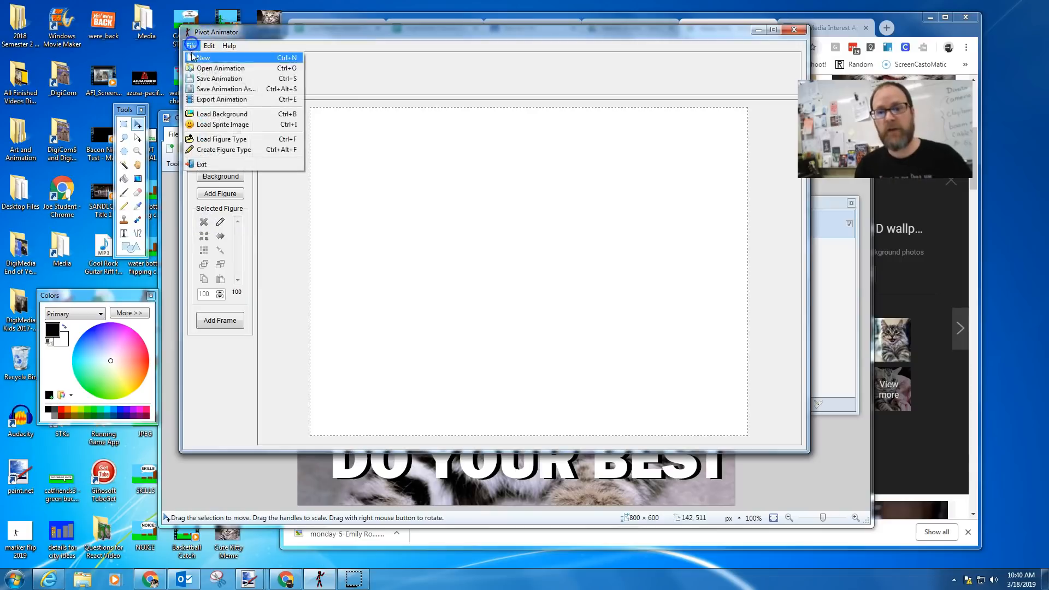
click(228, 112)
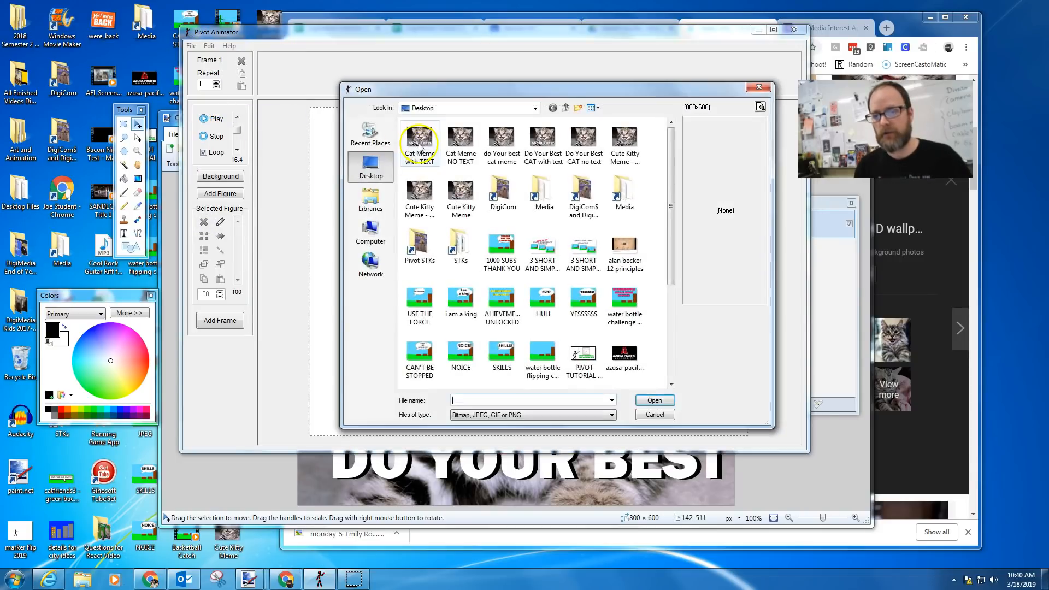
click(594, 108)
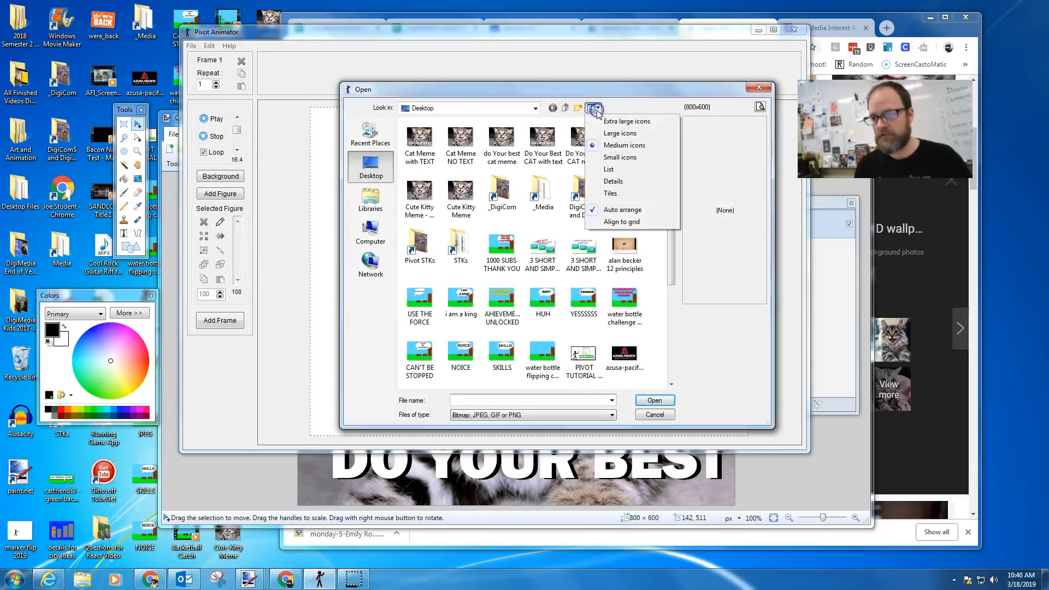
click(623, 169)
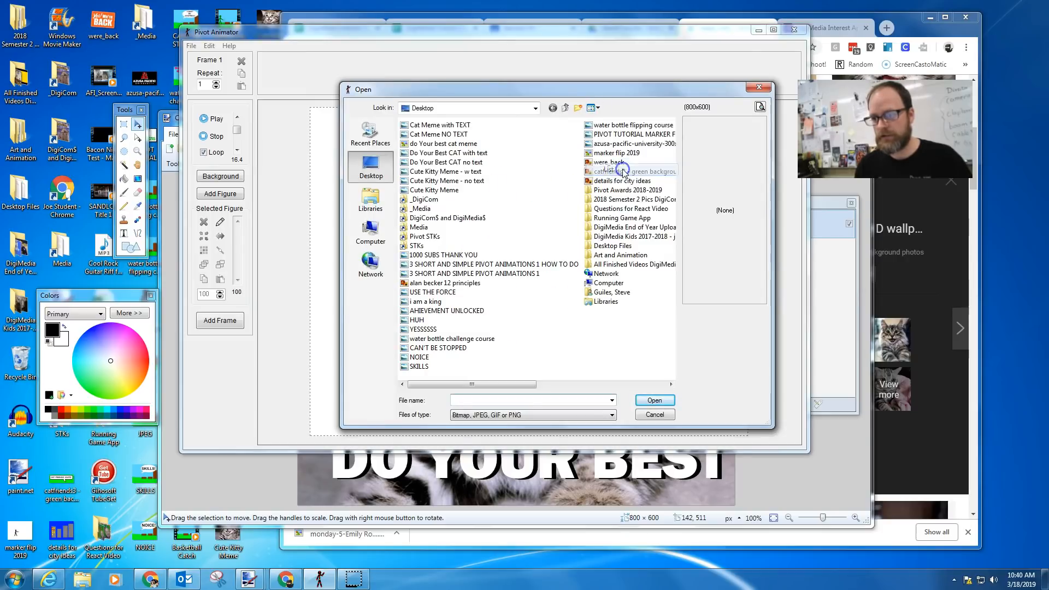
click(434, 135)
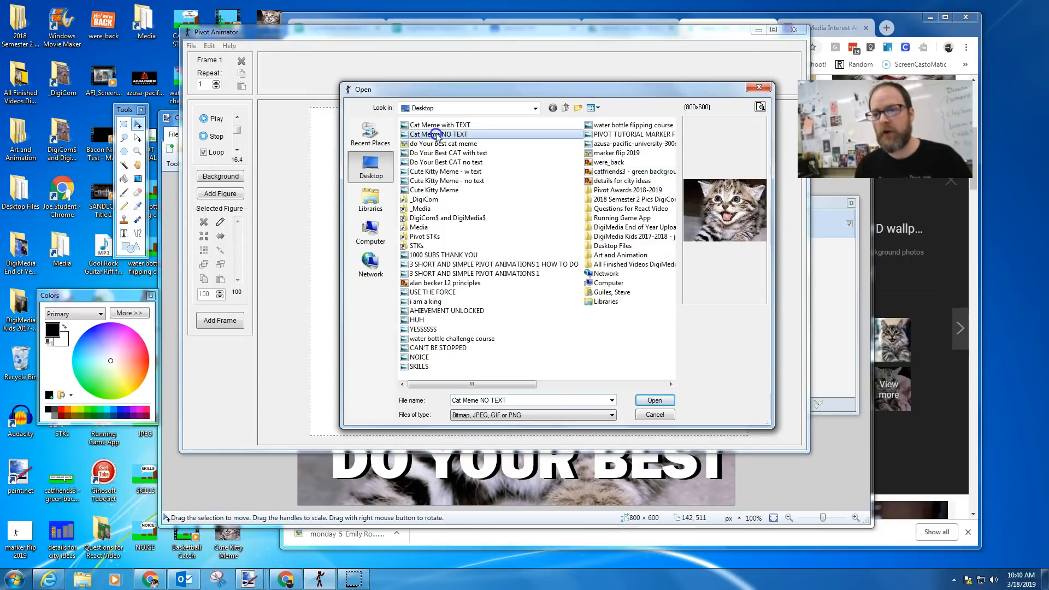
click(654, 400)
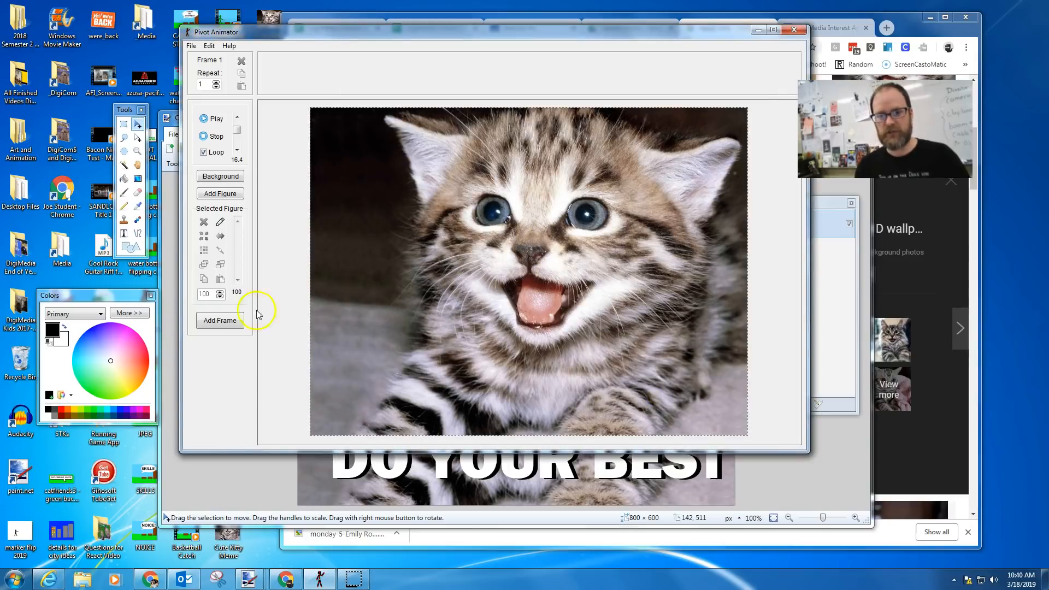
Step: Add ten frames with the kitten background that has no text
key(Return)
key(Return)
key(Return)
key(Return)
key(Return)
key(Return)
key(Return)
key(Return)
key(Return)
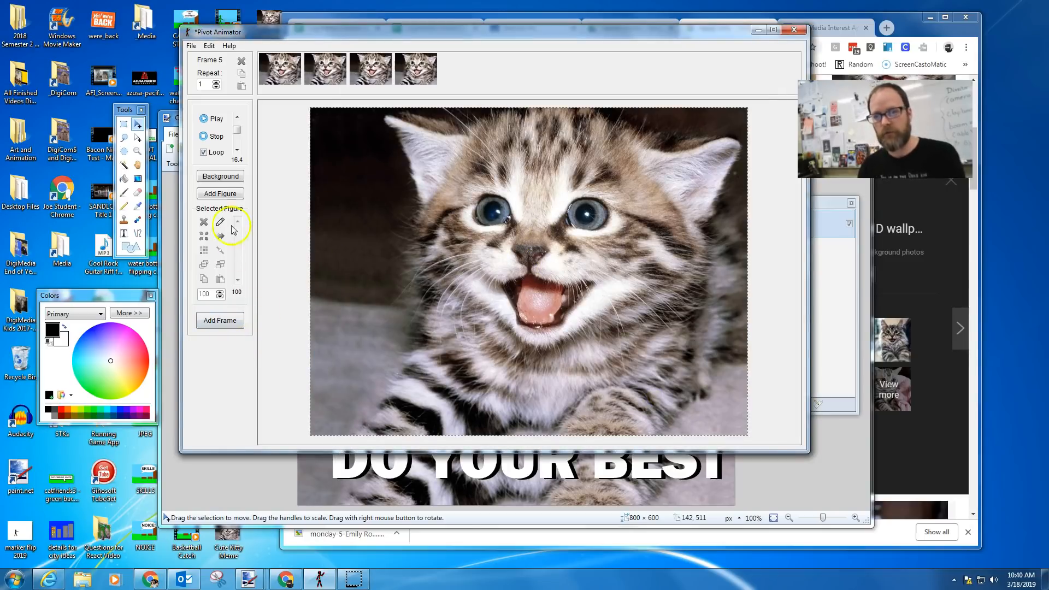
key(Return)
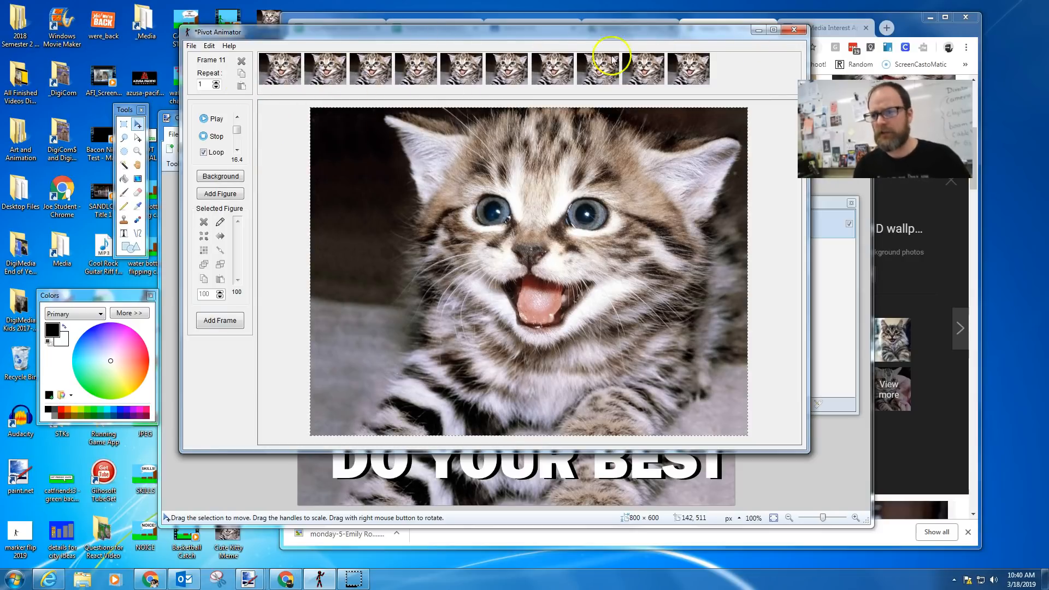
Step: Load "Cat Meme with TEXT" from the Desktop as the new background
click(192, 46)
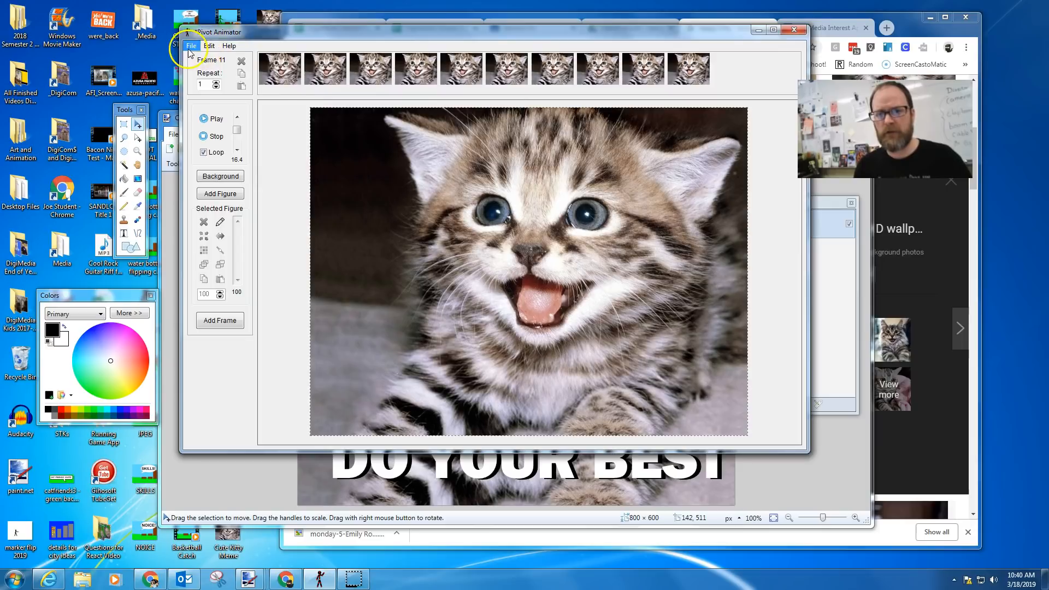
click(226, 116)
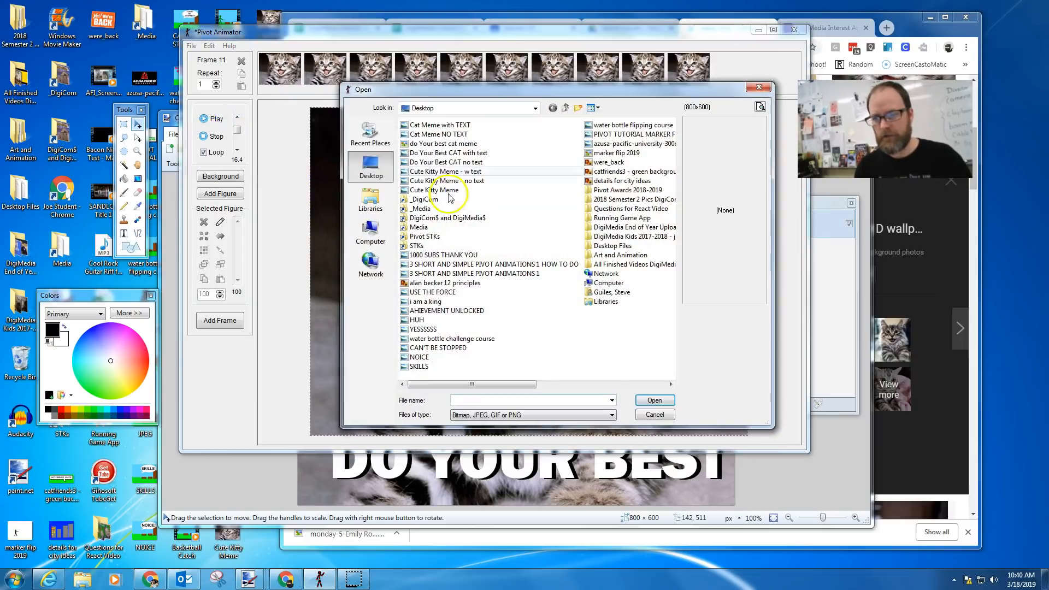
click(450, 125)
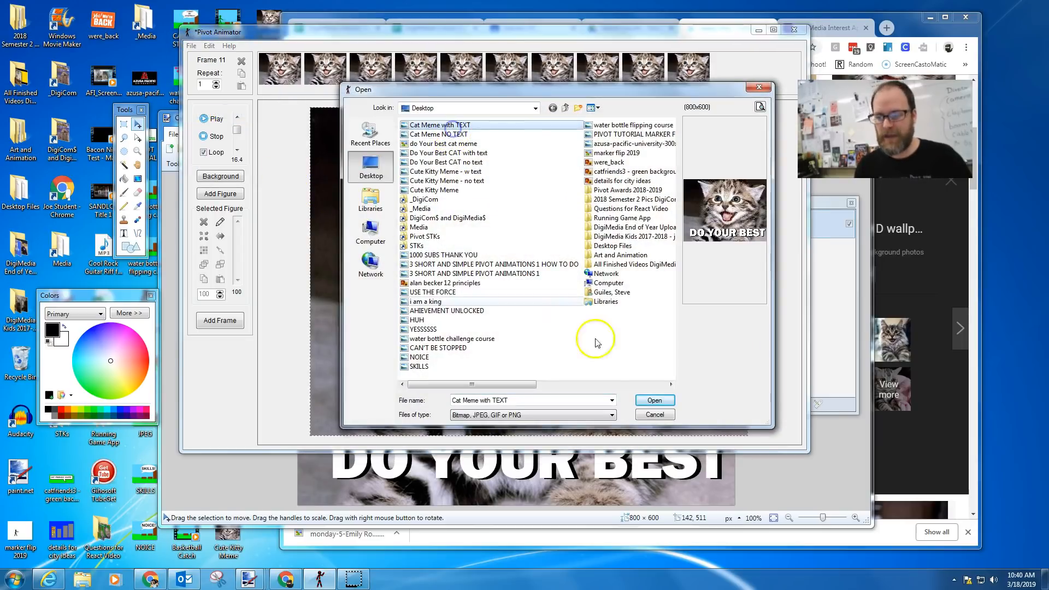
click(655, 400)
Step: Add ten frames with the DO YOUR BEST background, and preview the animation before stopping it
key(Return)
key(Return)
key(Return)
key(Return)
key(Return)
key(Return)
key(Return)
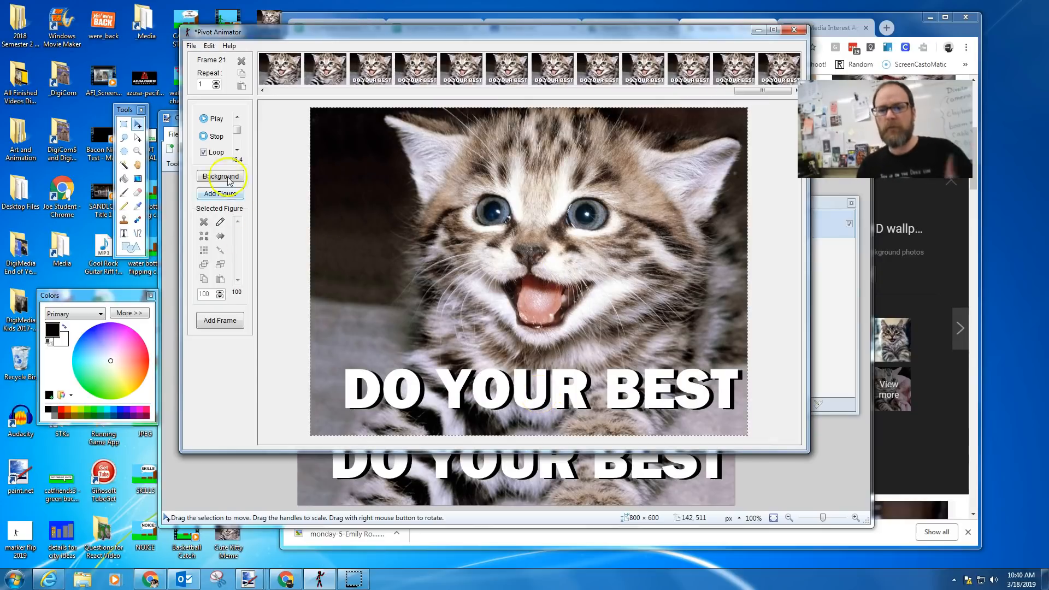
click(217, 126)
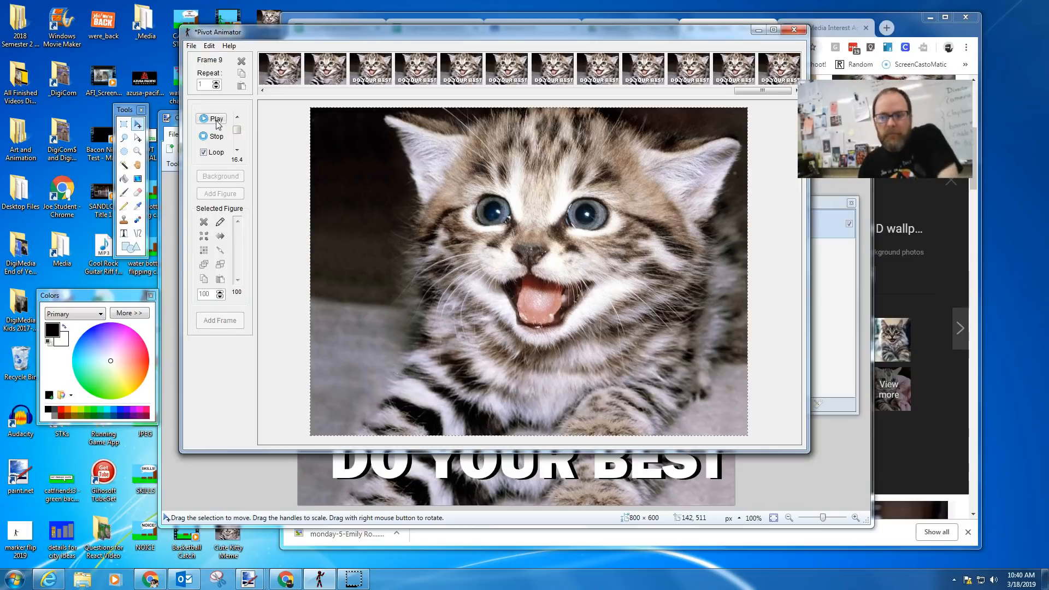
click(214, 137)
Step: Export the animation to the Desktop as a GIF named "Cat Meme Final Animated", accepting the offered GIF options
click(189, 46)
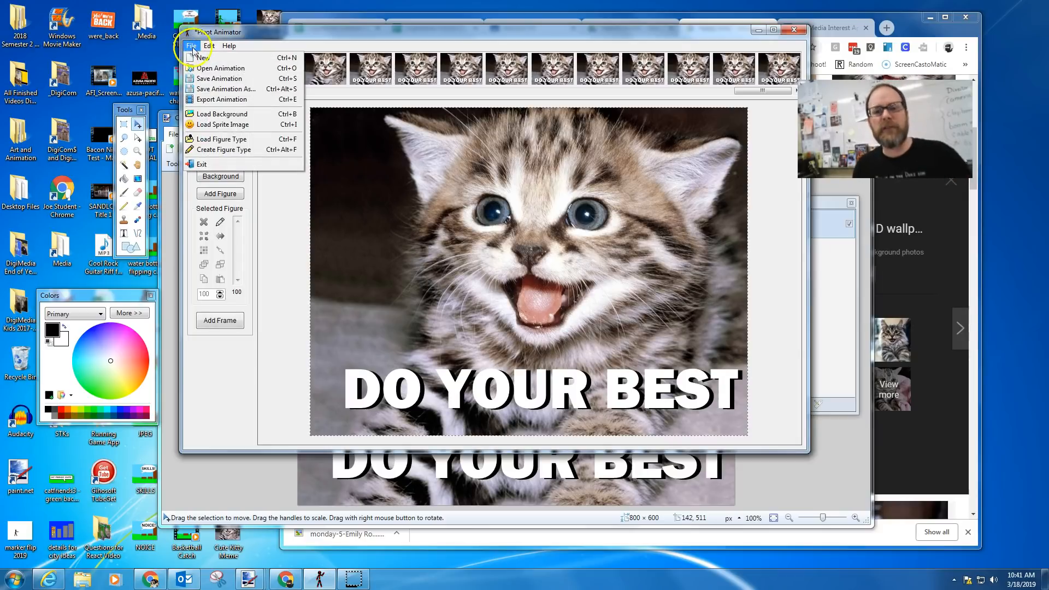
click(222, 99)
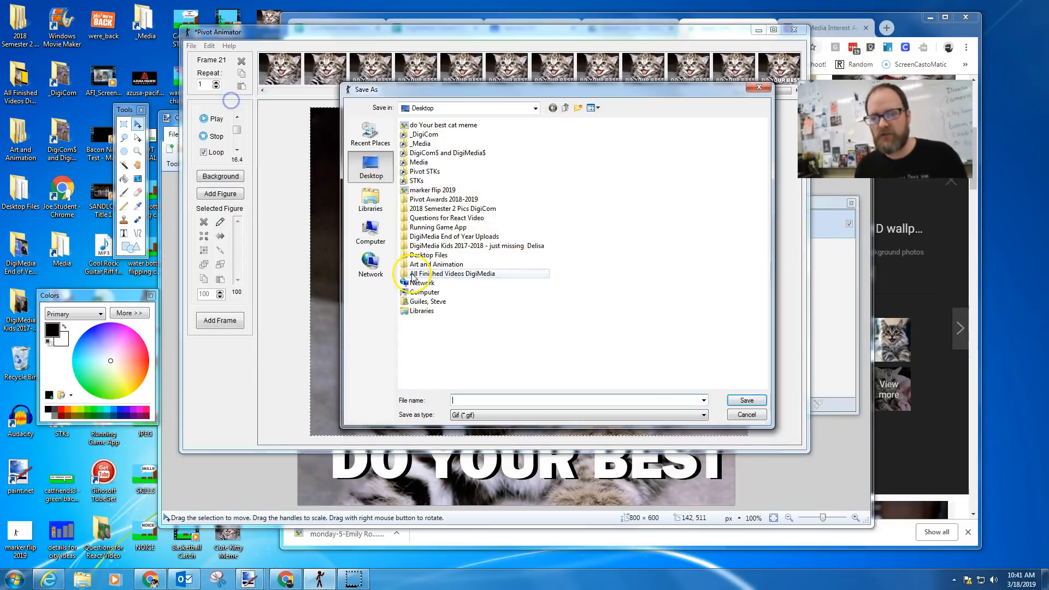
click(471, 415)
click(475, 428)
click(461, 401)
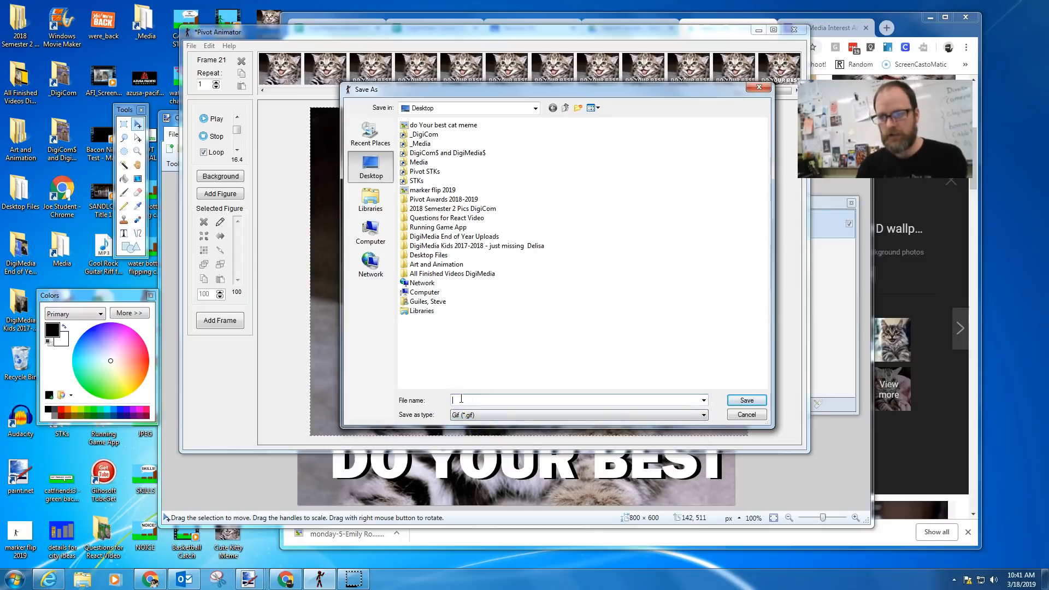
text(Cate)
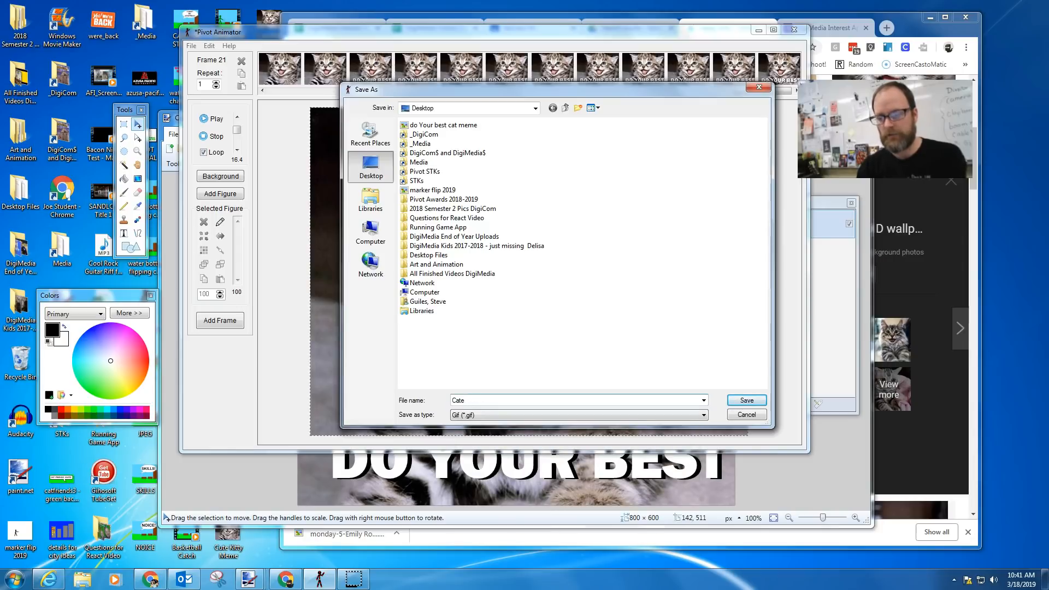
key(BackSpace)
text(Meme Final Animated)
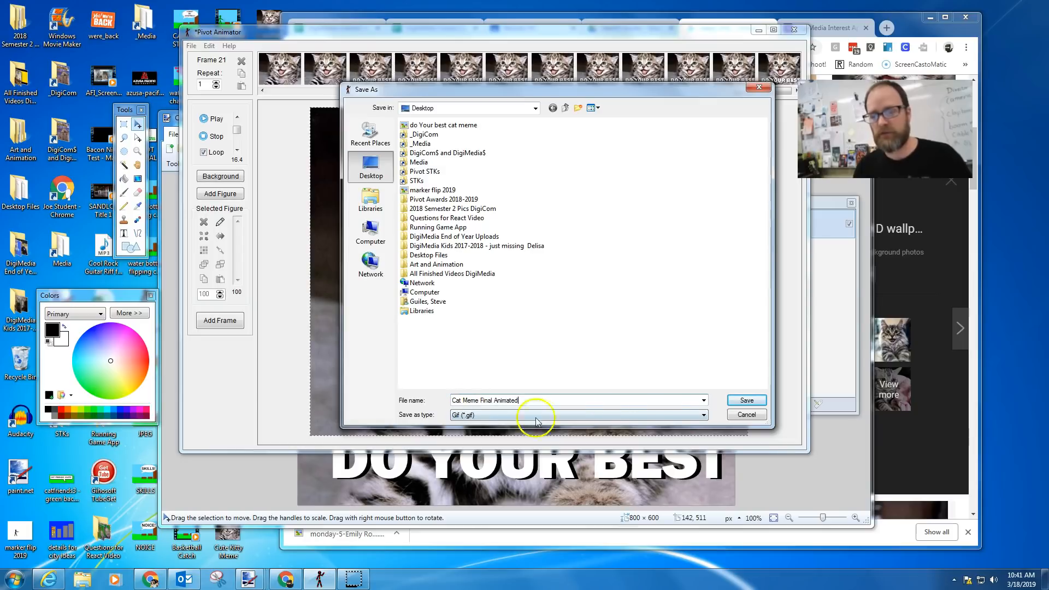
click(746, 402)
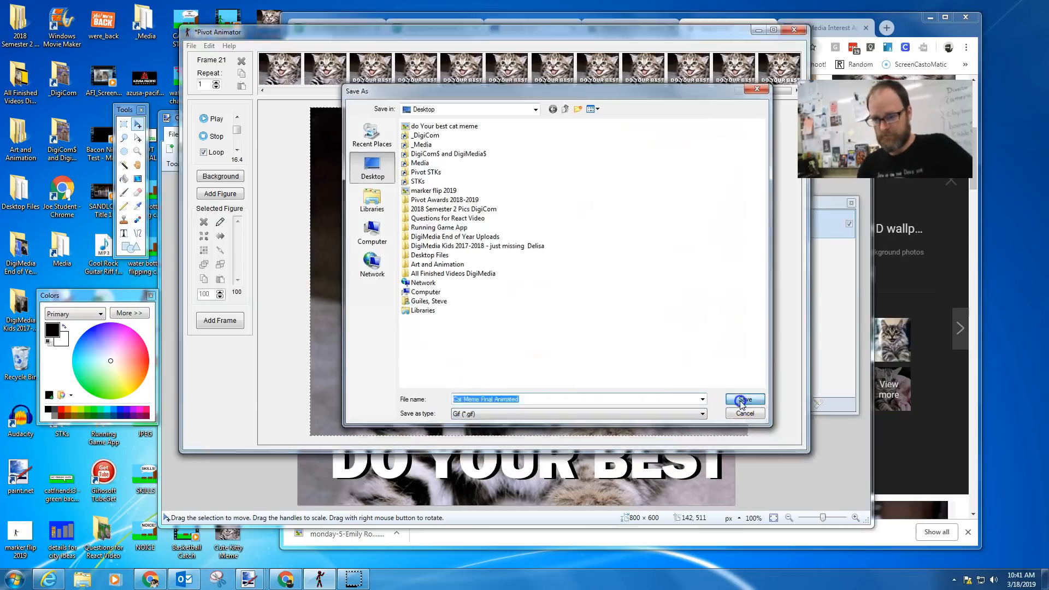
click(555, 327)
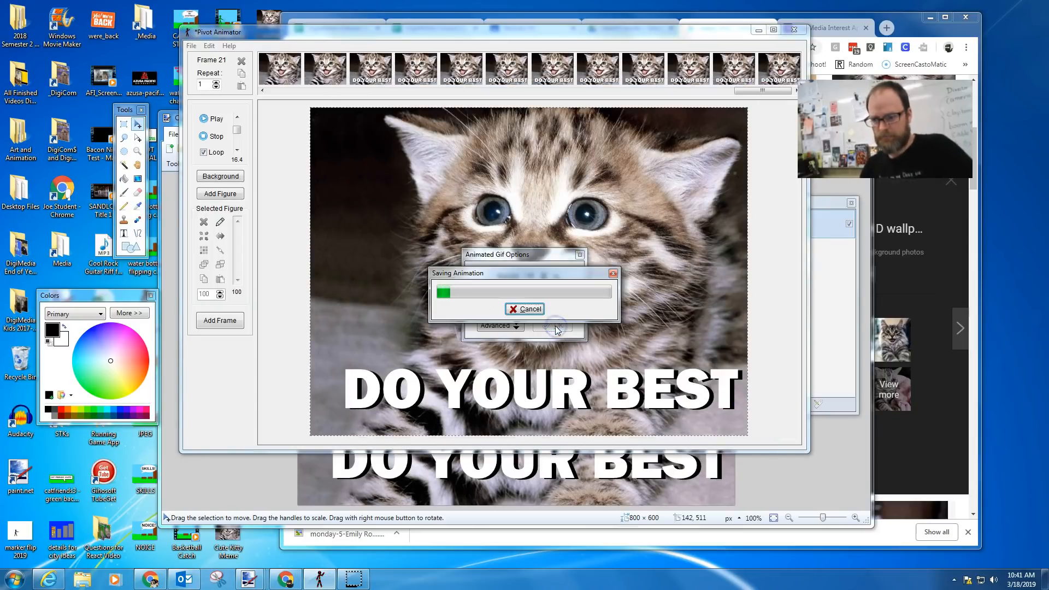
Step: Minimize the paint.net, Chrome and Pivot Animator windows to uncover the desktop
click(713, 164)
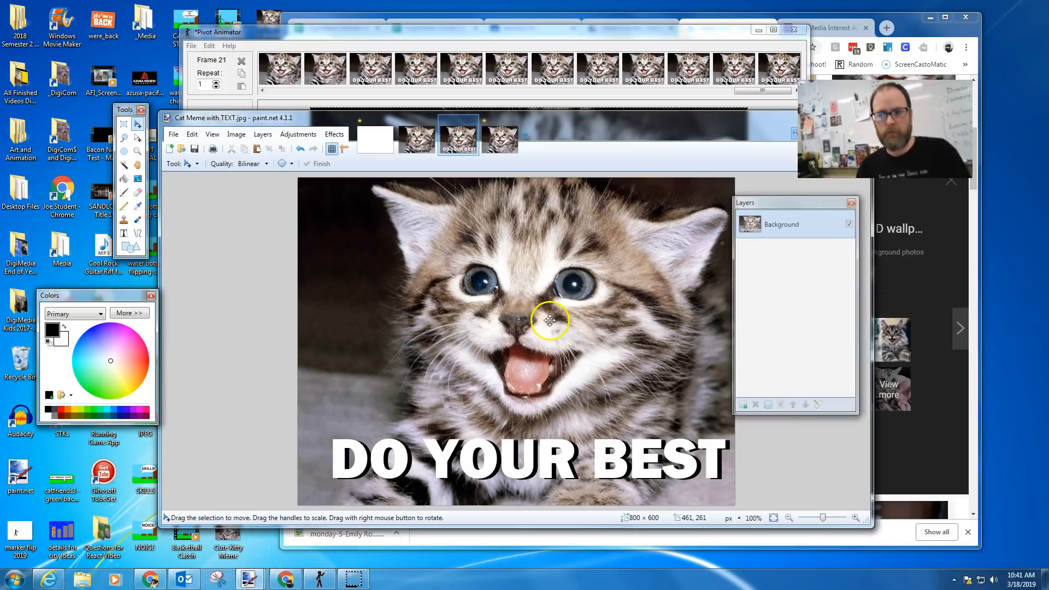
drag(757, 122, 714, 126)
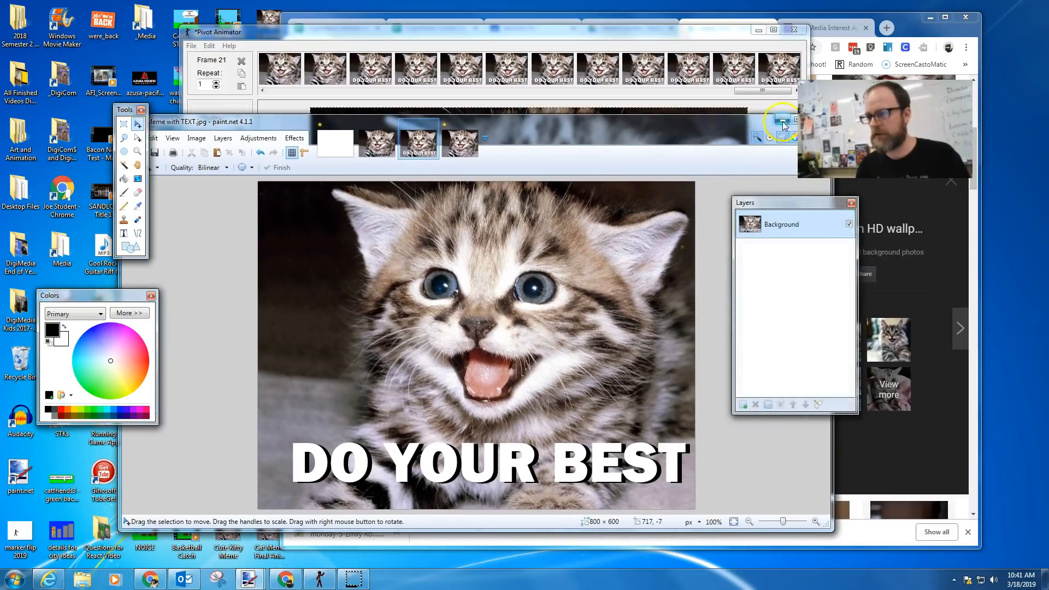
click(782, 120)
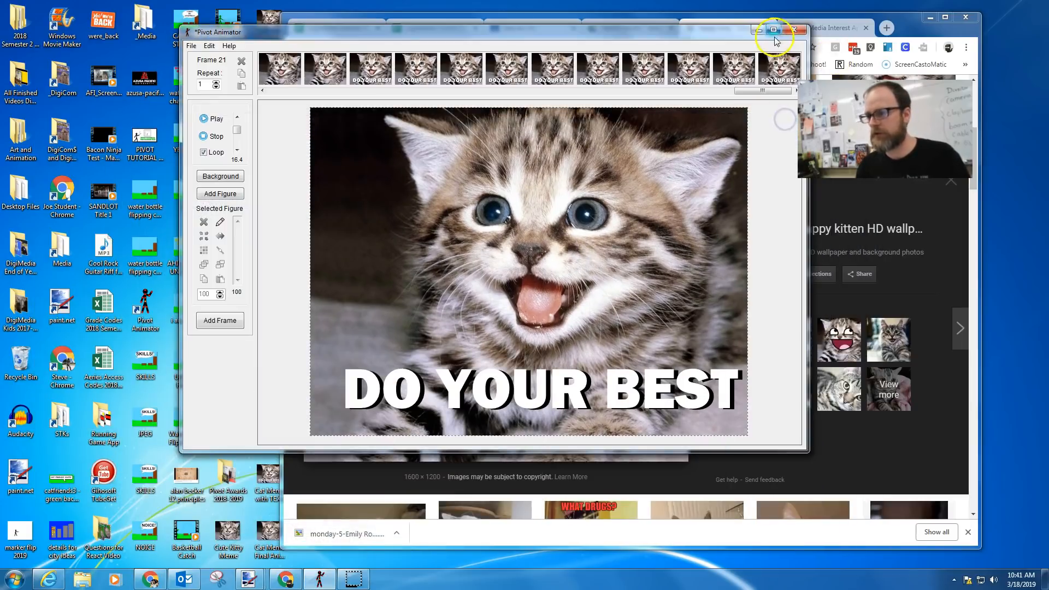
click(931, 17)
click(759, 31)
drag(763, 84, 674, 172)
drag(767, 168, 770, 207)
click(867, 206)
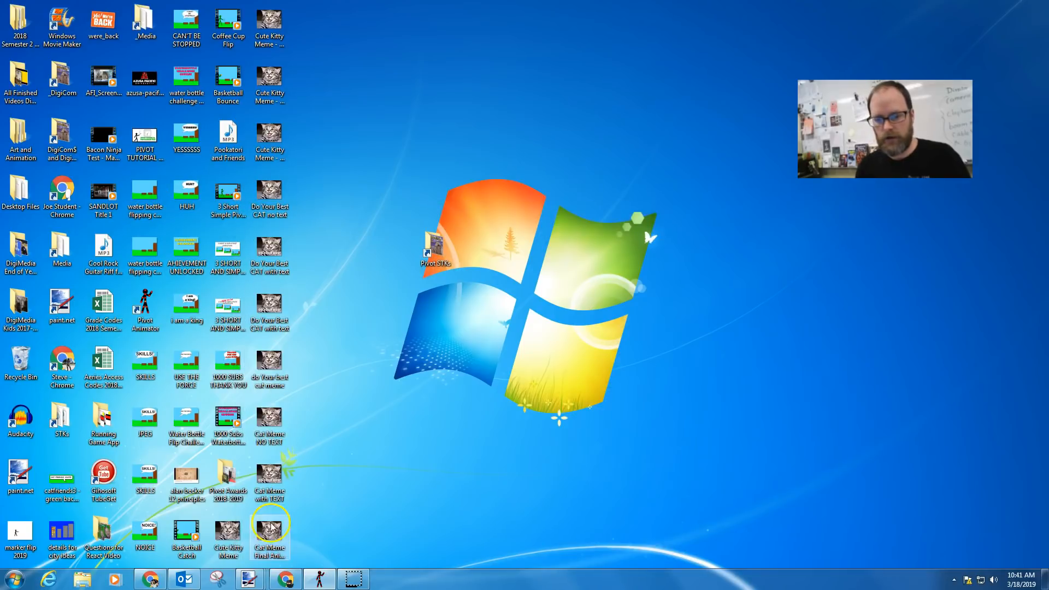
Step: Open the "Cat Meme Final Animated" GIF from the desktop and watch it play
double_click(274, 541)
drag(627, 217, 607, 120)
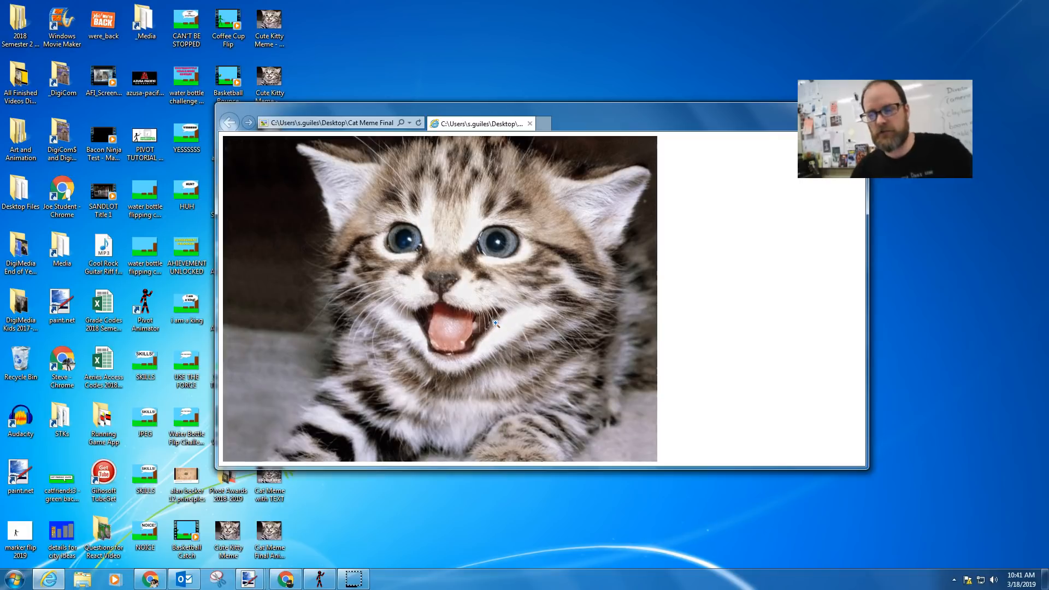
drag(601, 111, 615, 79)
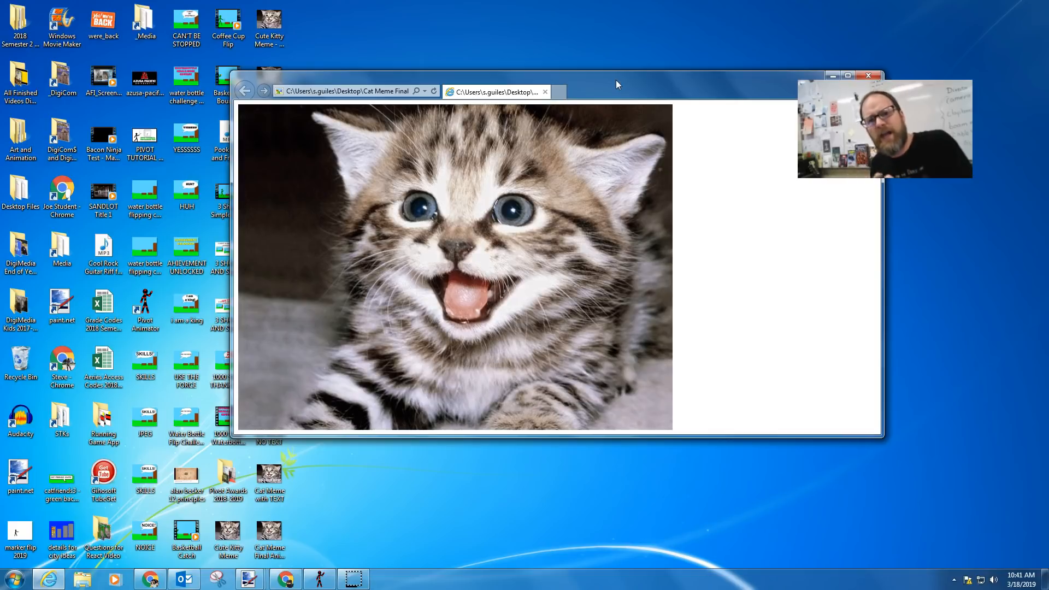
drag(615, 80, 528, 91)
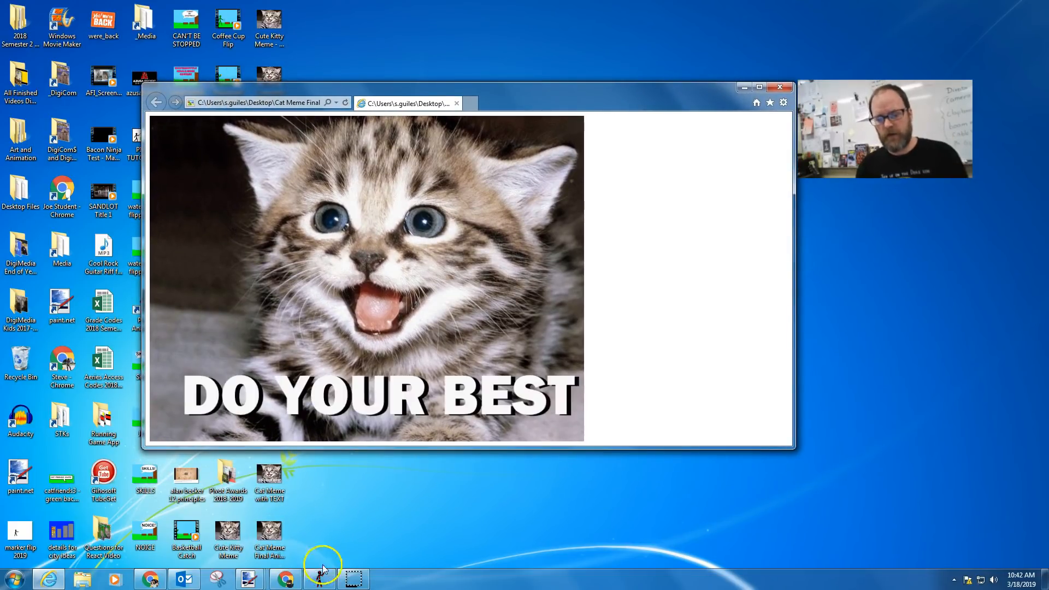